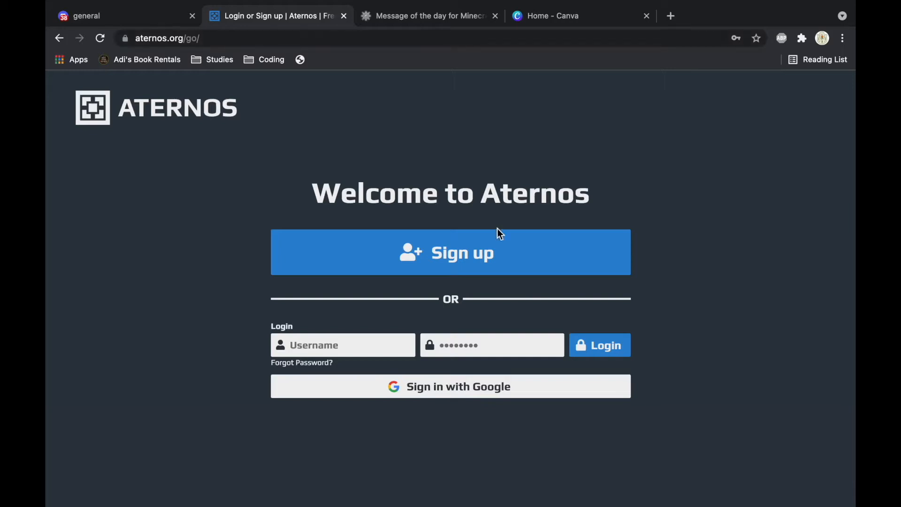
# Step: Sign up with a username under 20 characters, accepting the terms of service and privacy policy
pyautogui.click(483, 264)
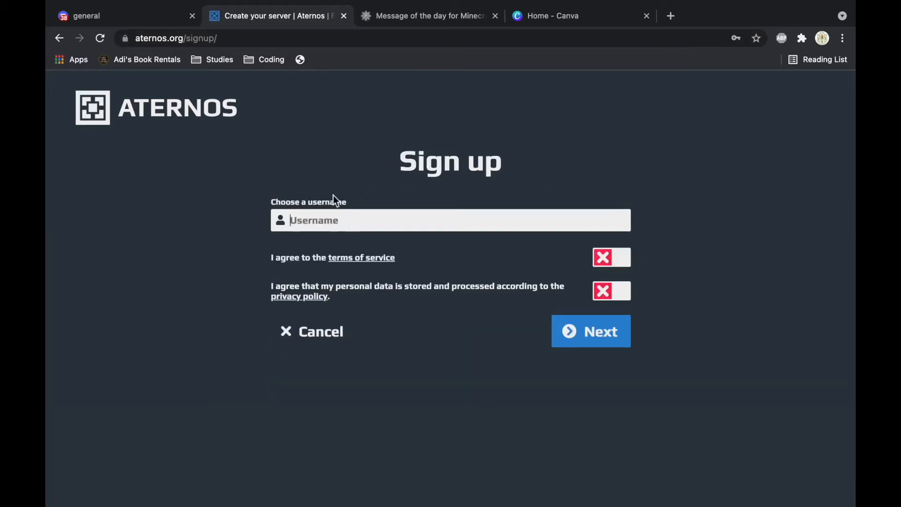
pyautogui.click(323, 222)
pyautogui.write('AUsernameofYourChoice')
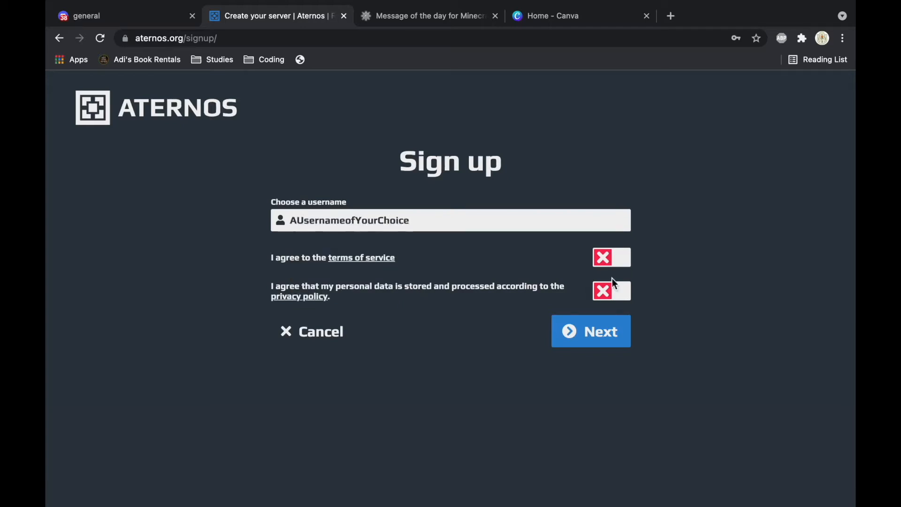
pyautogui.click(610, 259)
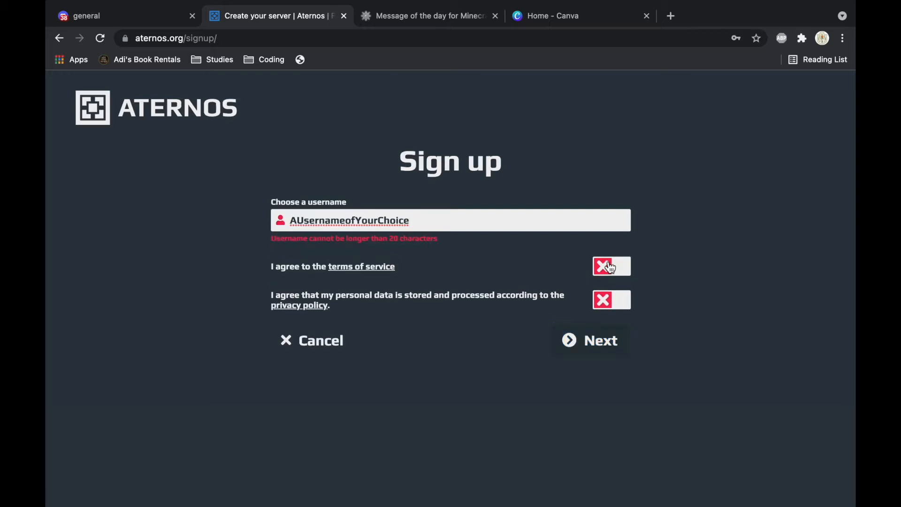
pyautogui.click(615, 301)
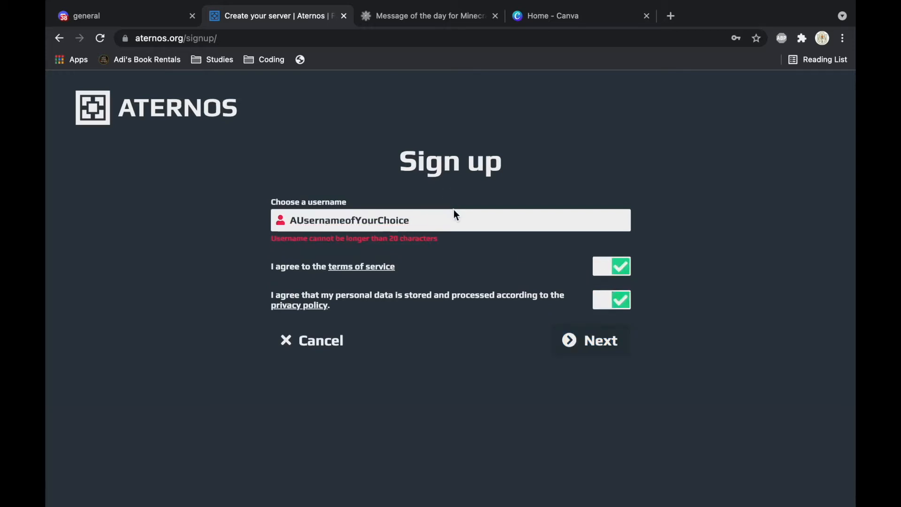
pyautogui.click(435, 219)
pyautogui.press('BackSpace')
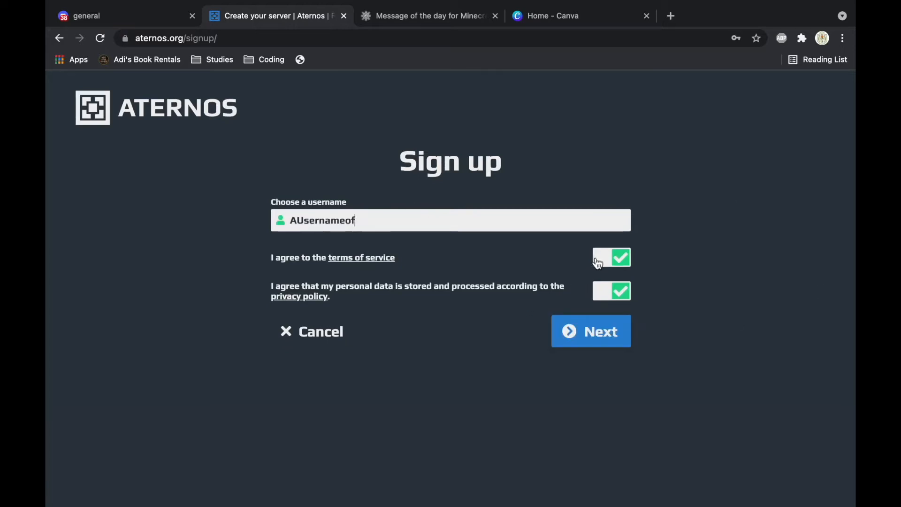
pyautogui.click(600, 344)
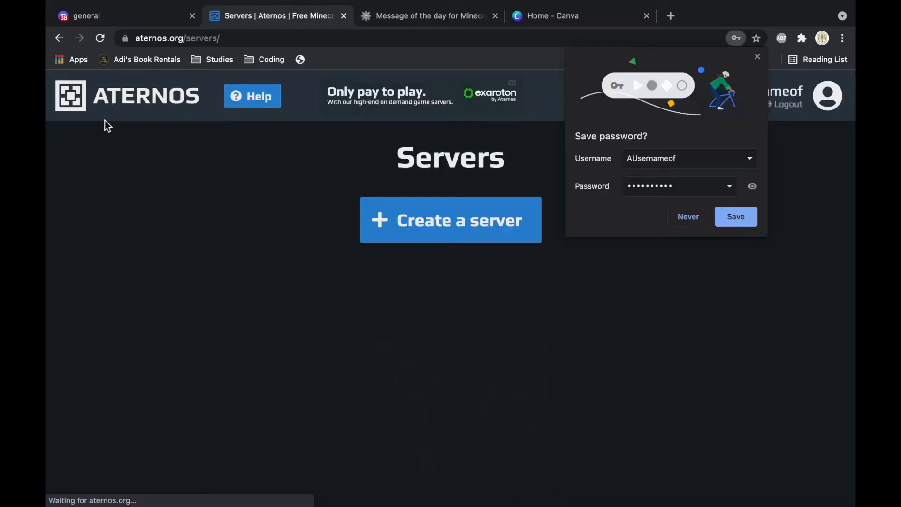
# Step: Decline saving the password, create a Java Edition server, and close the top banner ad
pyautogui.click(688, 217)
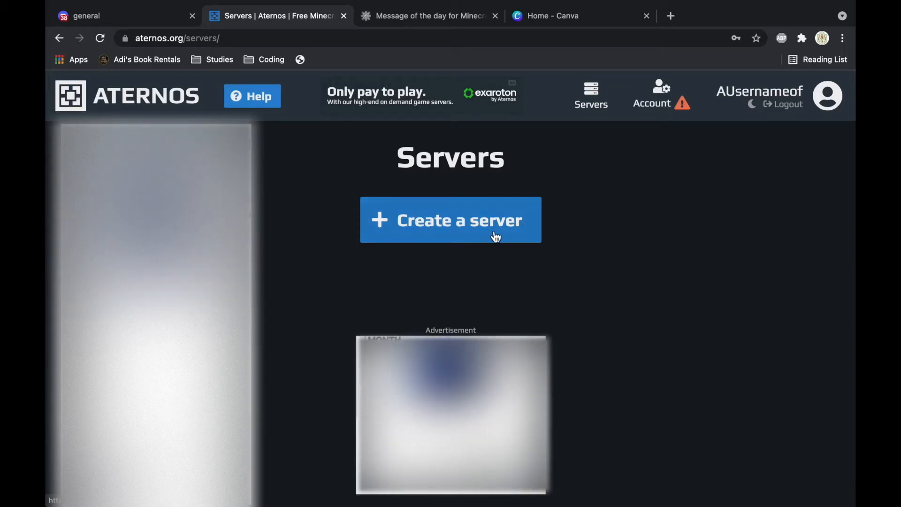
pyautogui.click(451, 220)
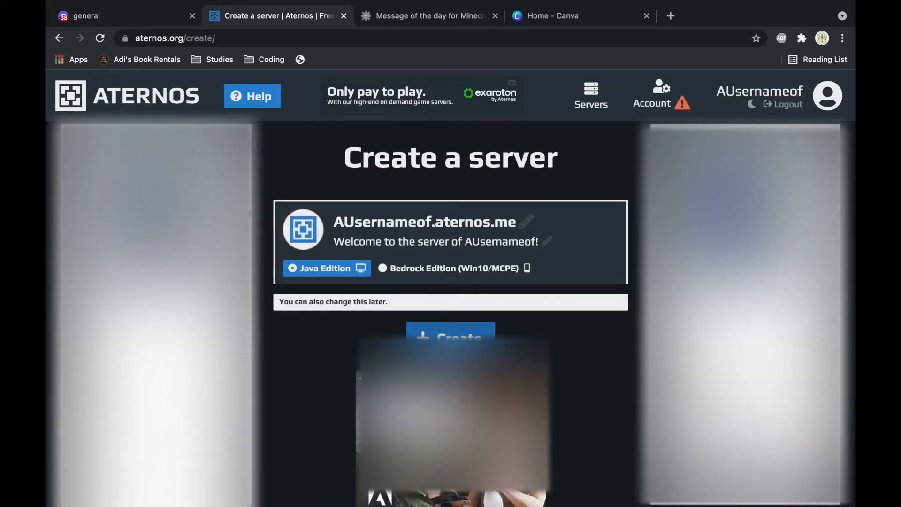
pyautogui.click(451, 343)
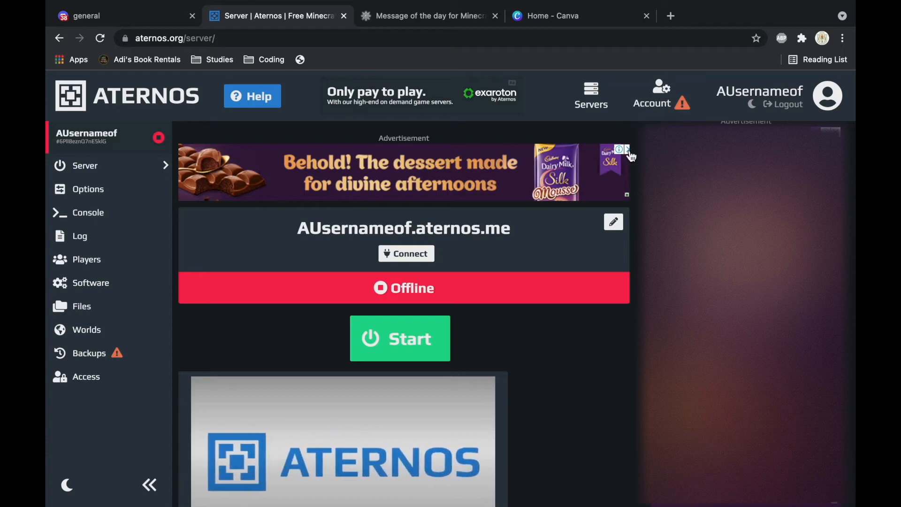
pyautogui.click(627, 149)
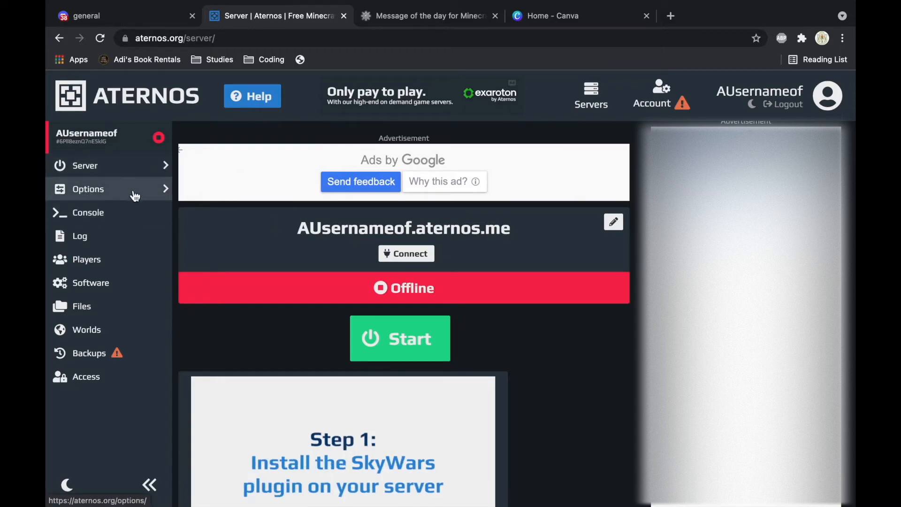
# Step: In server options, keep the game mode on Survival and difficulty on Easy
pyautogui.click(112, 194)
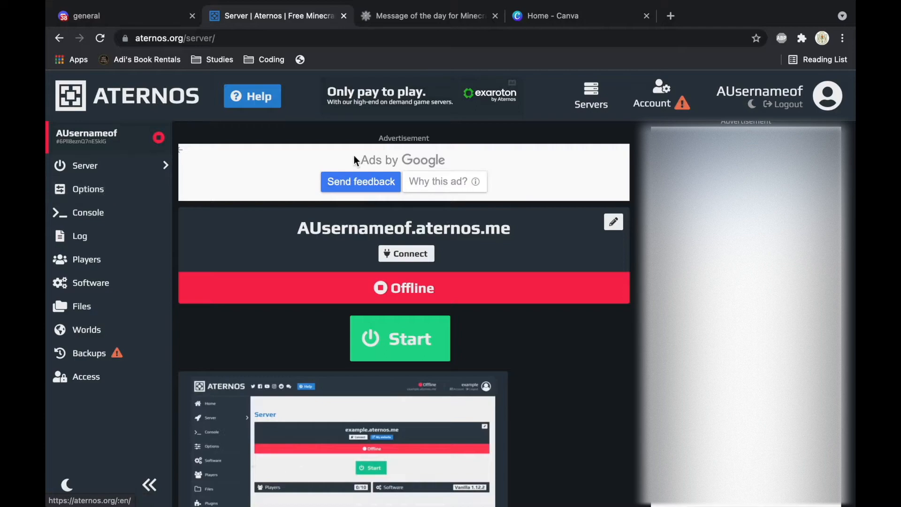
pyautogui.scroll(-1, 383, 351)
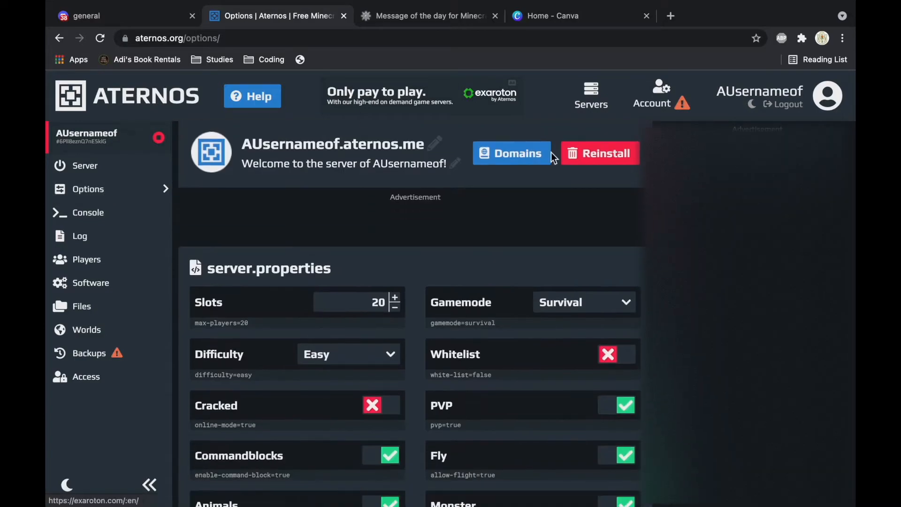
pyautogui.scroll(-2, 453, 315)
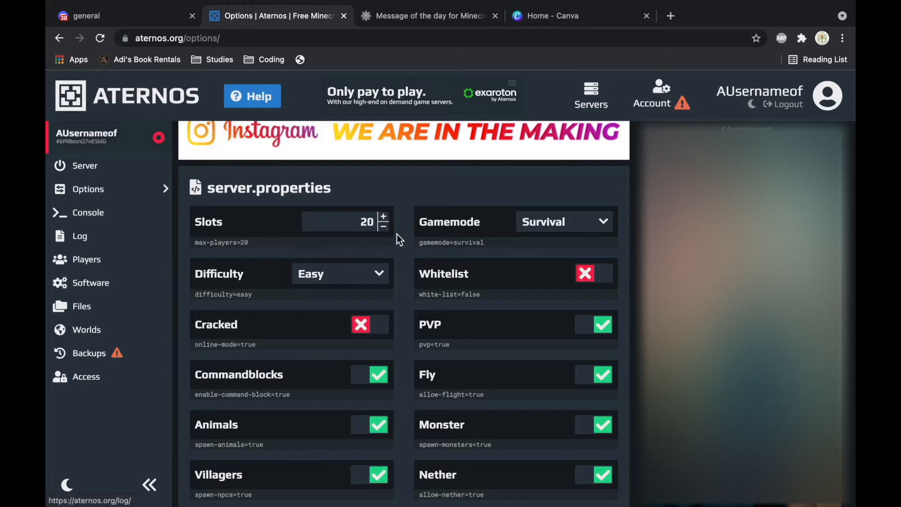
pyautogui.click(565, 223)
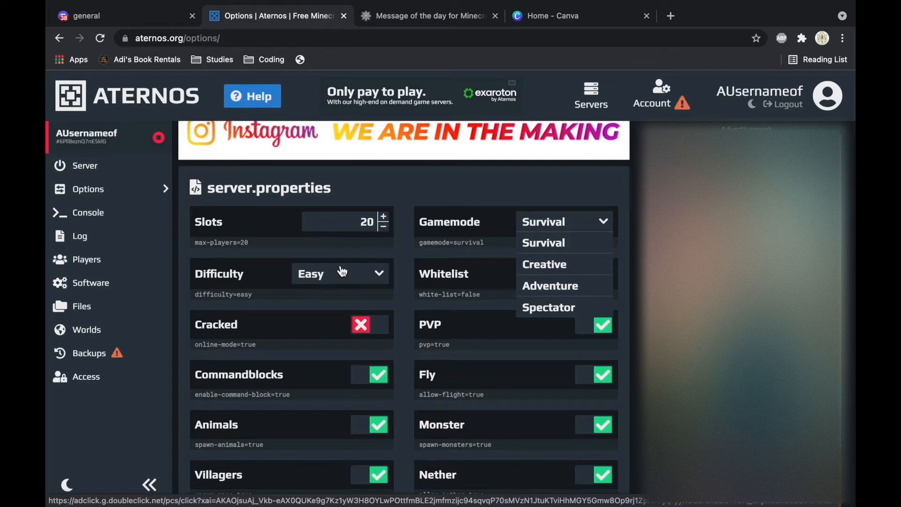
pyautogui.click(342, 273)
pyautogui.click(588, 243)
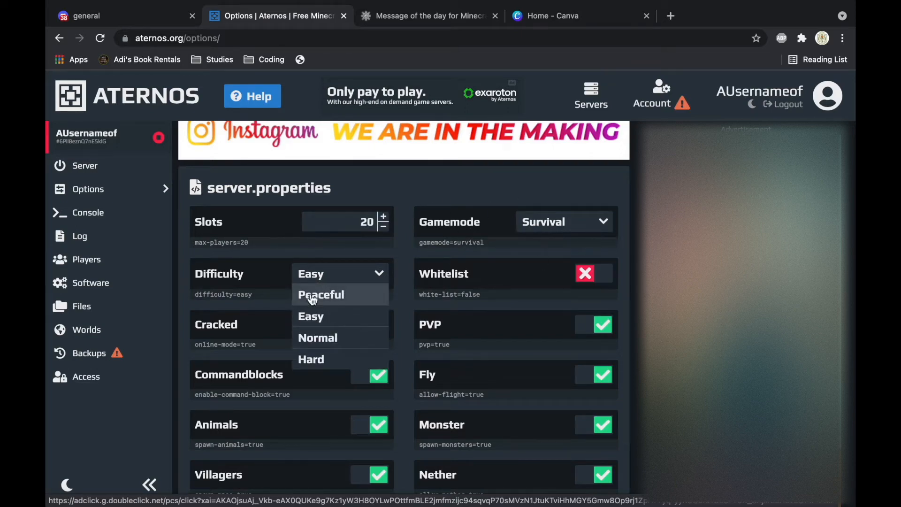
pyautogui.click(328, 317)
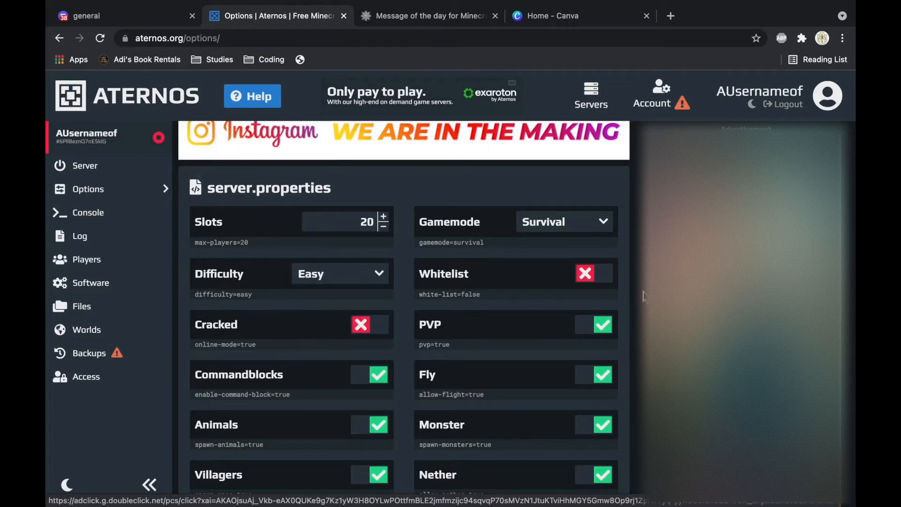
pyautogui.scroll(-1, 479, 294)
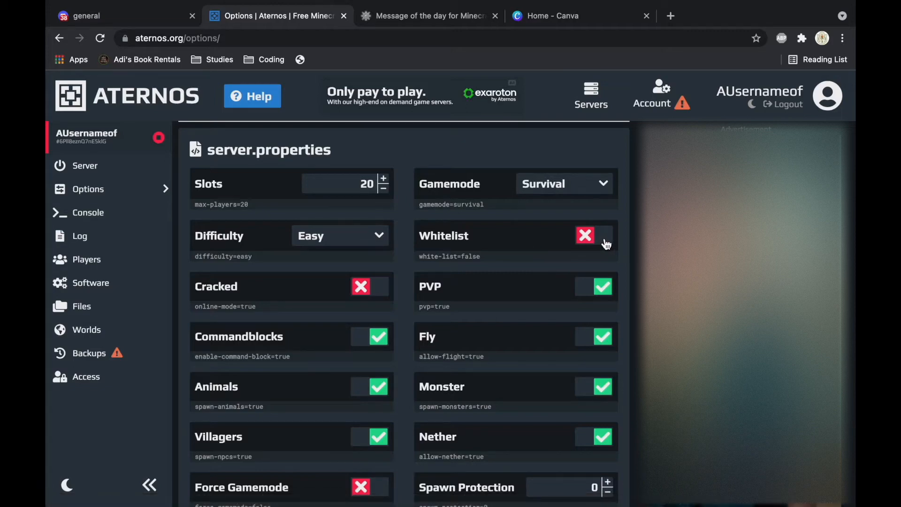
# Step: Turn on the whitelist and cracked mode, and turn off flying
pyautogui.click(606, 244)
pyautogui.scroll(-1, 475, 292)
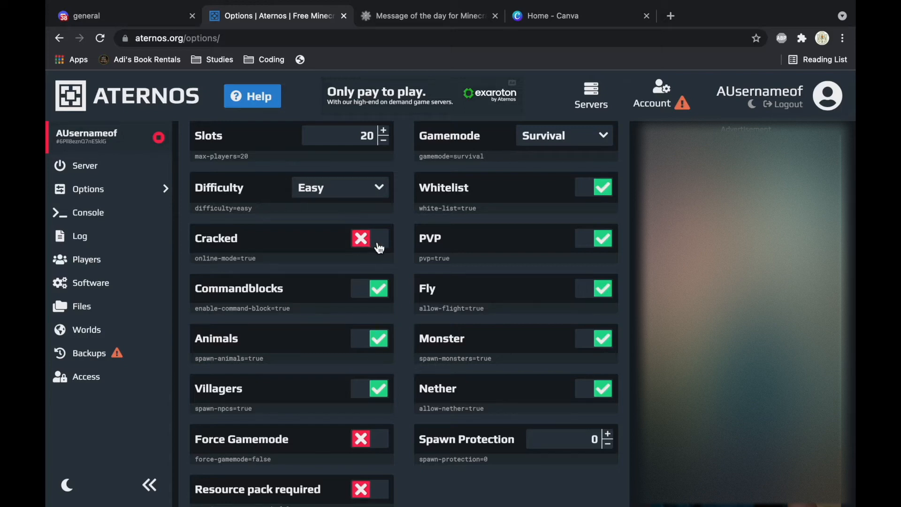
pyautogui.click(378, 246)
pyautogui.scroll(-2, 507, 322)
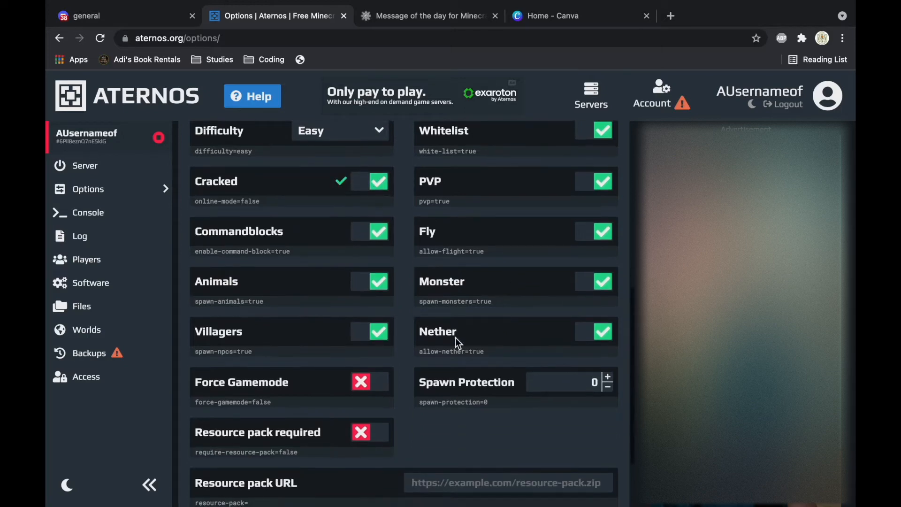
pyautogui.scroll(1, 507, 327)
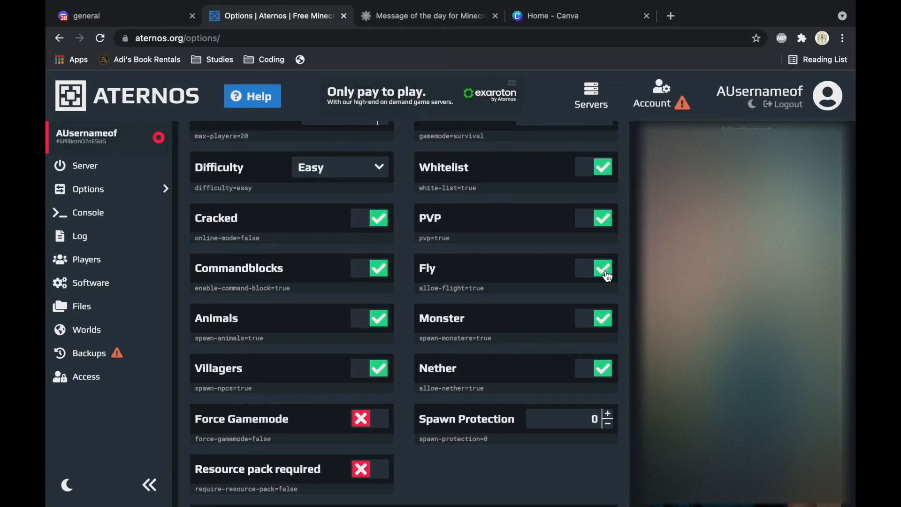
pyautogui.click(605, 274)
pyautogui.scroll(-4, 516, 296)
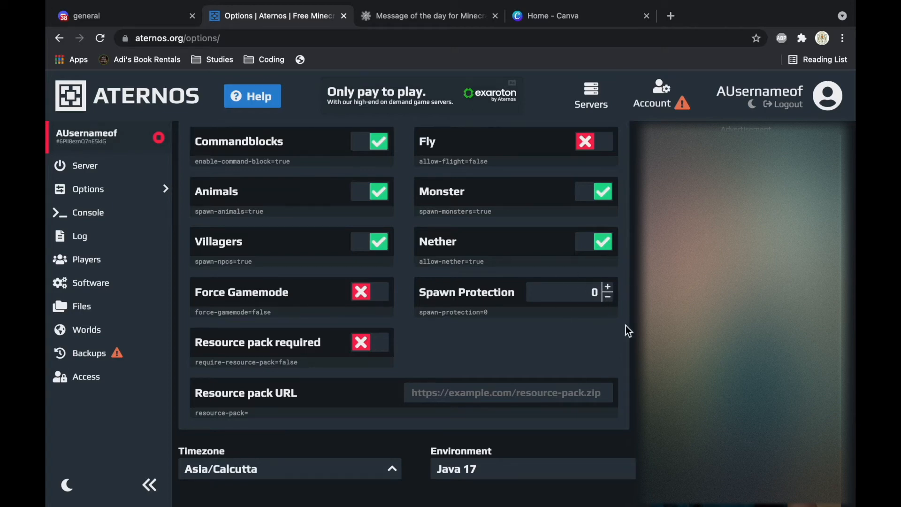
# Step: Raise spawn protection from 0 to 1, save it, and go to the Players page
pyautogui.click(608, 288)
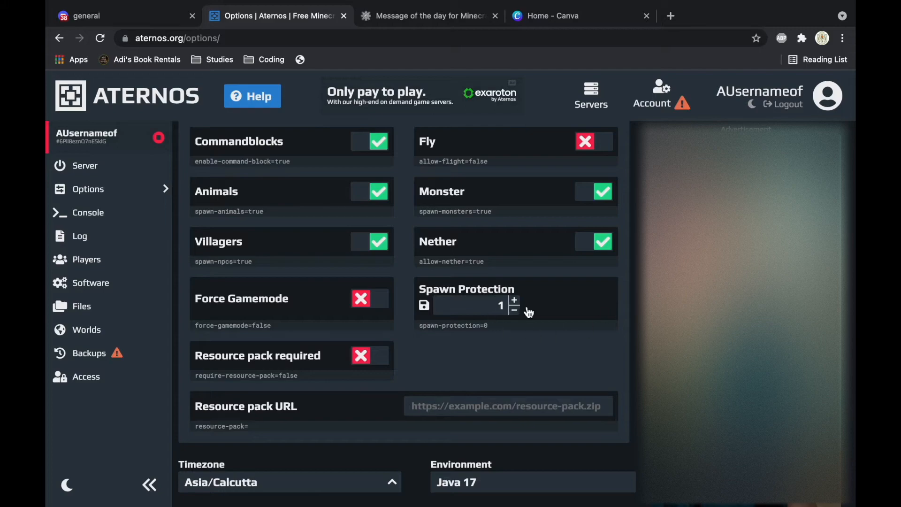
pyautogui.click(424, 305)
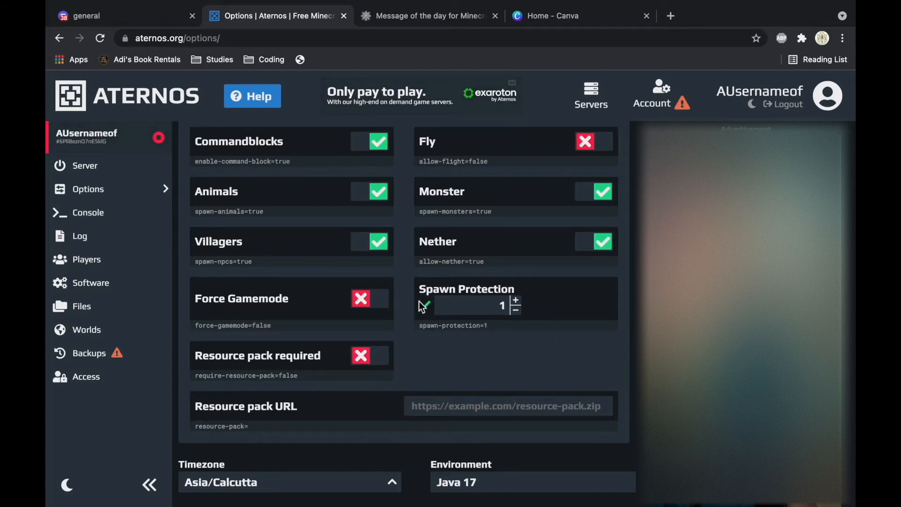
pyautogui.scroll(10, 389, 244)
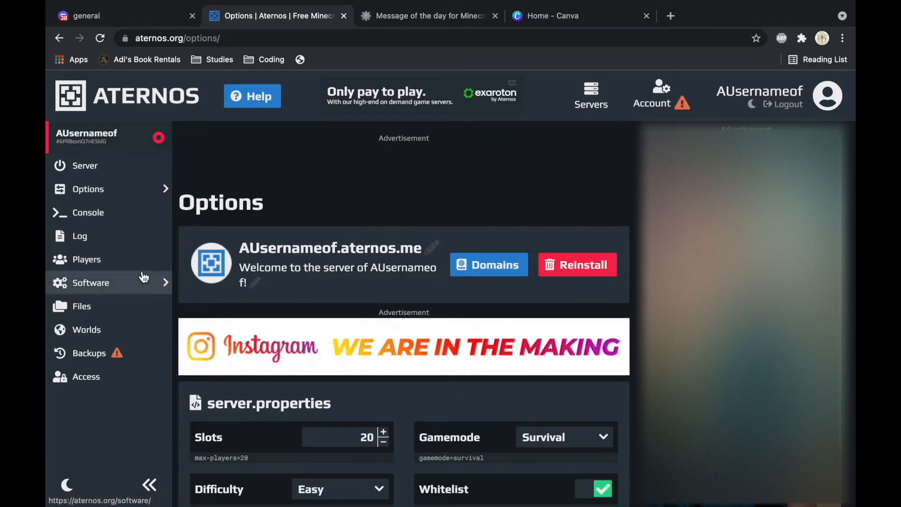
pyautogui.scroll(-3, 342, 348)
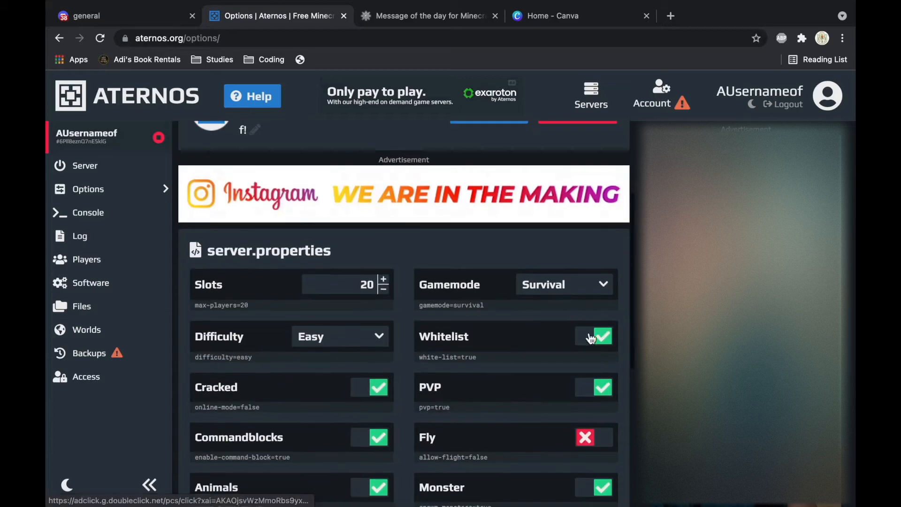
pyautogui.click(97, 265)
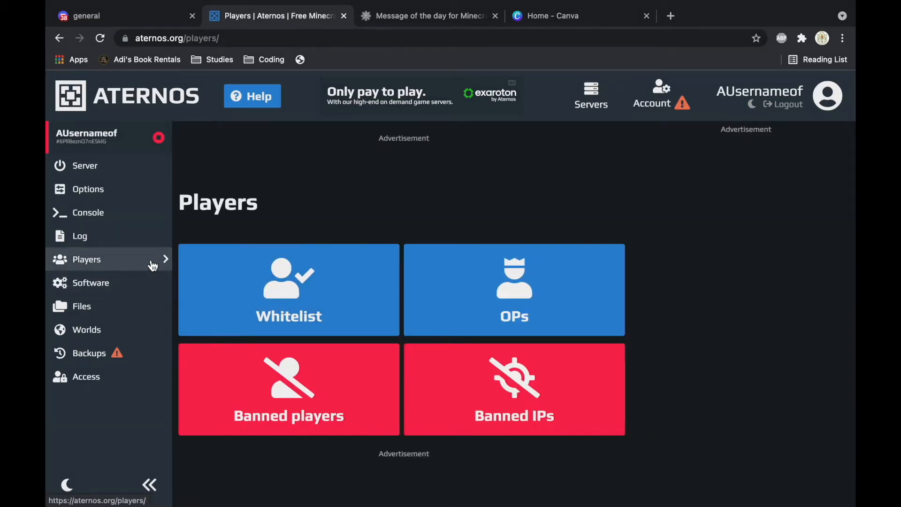
# Step: Open the whitelist, close the bottom ad, and add the first player's username
pyautogui.click(291, 300)
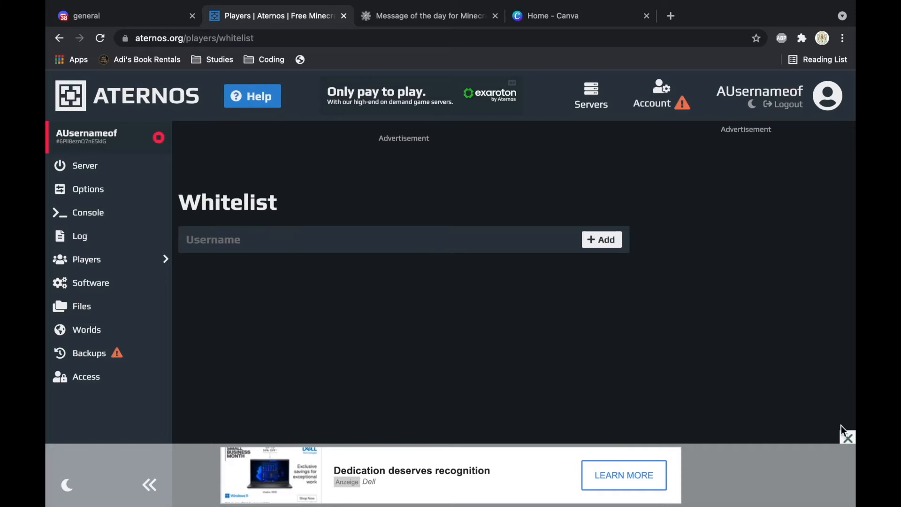
pyautogui.click(848, 437)
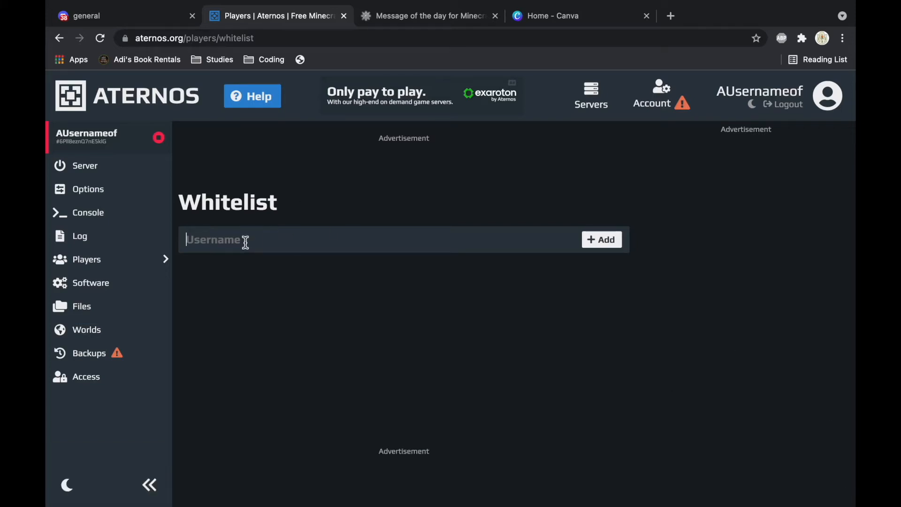
pyautogui.click(245, 242)
pyautogui.write('JustJamesific')
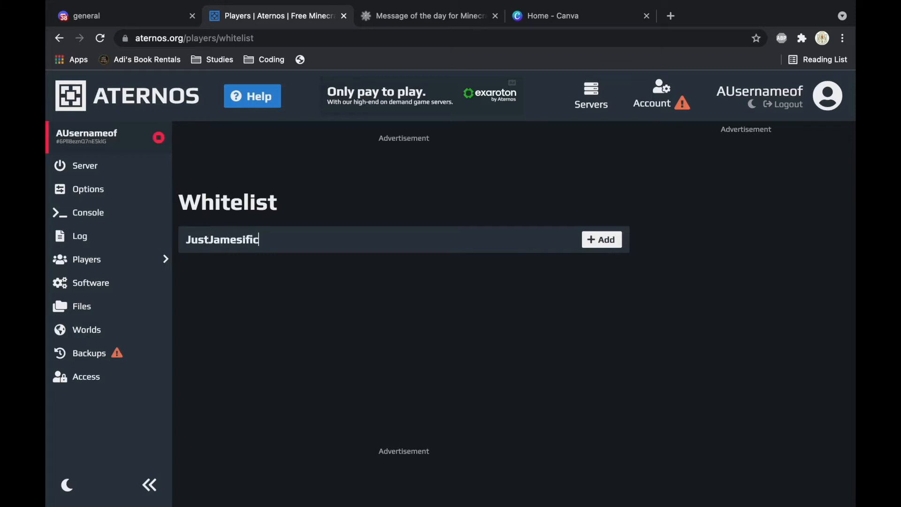
pyautogui.press('Return')
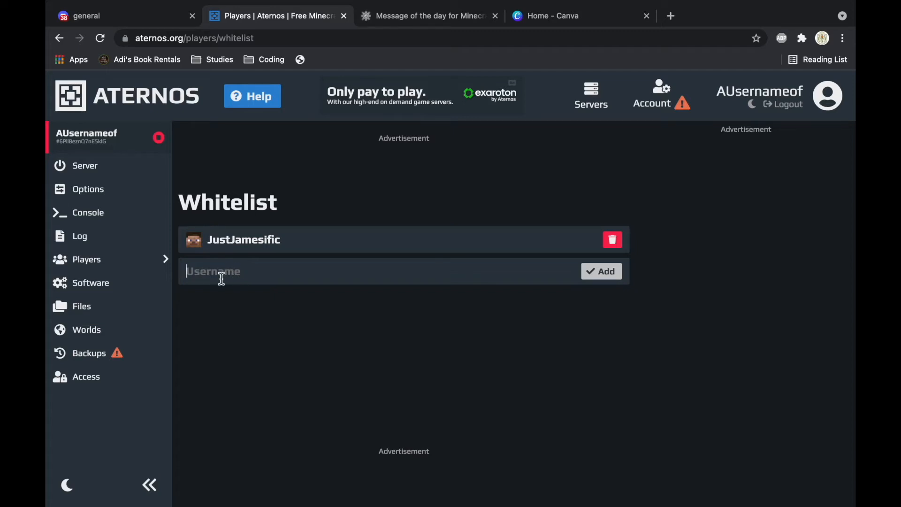
# Step: Add two more player usernames to the whitelist, then go to the Worlds page
pyautogui.click(221, 278)
pyautogui.write('Diamonddollar1')
pyautogui.press('Return')
pyautogui.write('ItzMePerry')
pyautogui.press('Return')
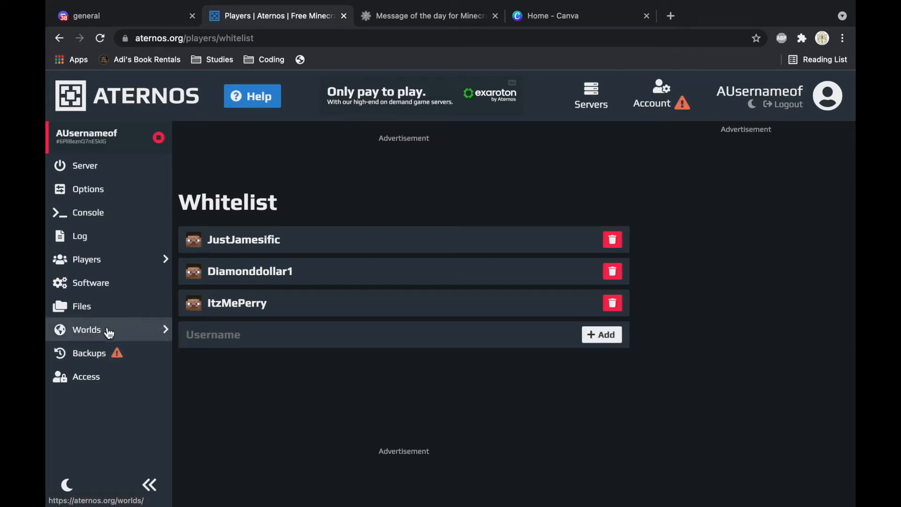
pyautogui.click(109, 332)
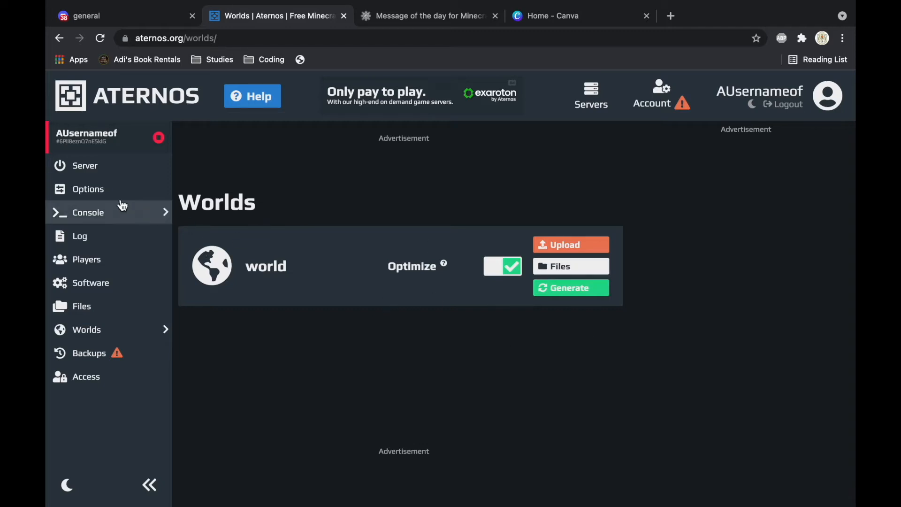
# Step: Return to the server overview, pause the tutorial video, and close the ad banner
pyautogui.click(121, 176)
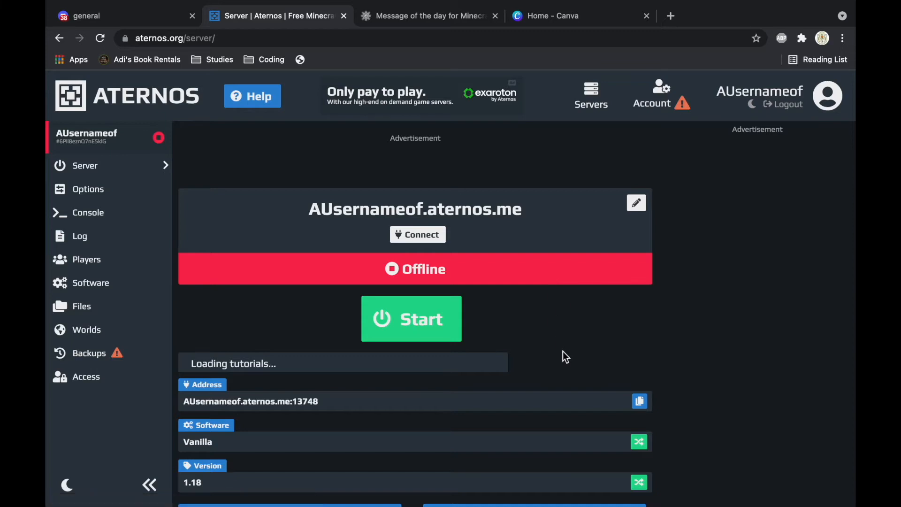
pyautogui.scroll(-3, 563, 356)
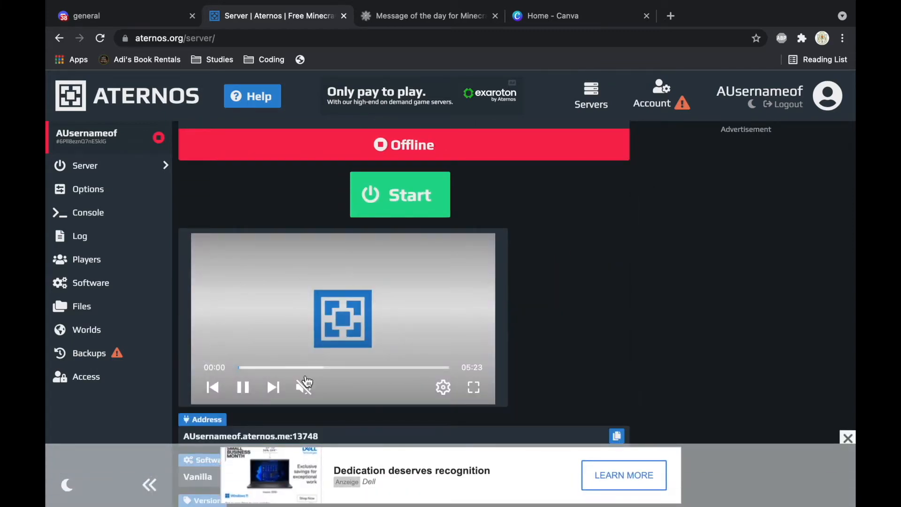
pyautogui.click(244, 387)
pyautogui.scroll(-4, 249, 386)
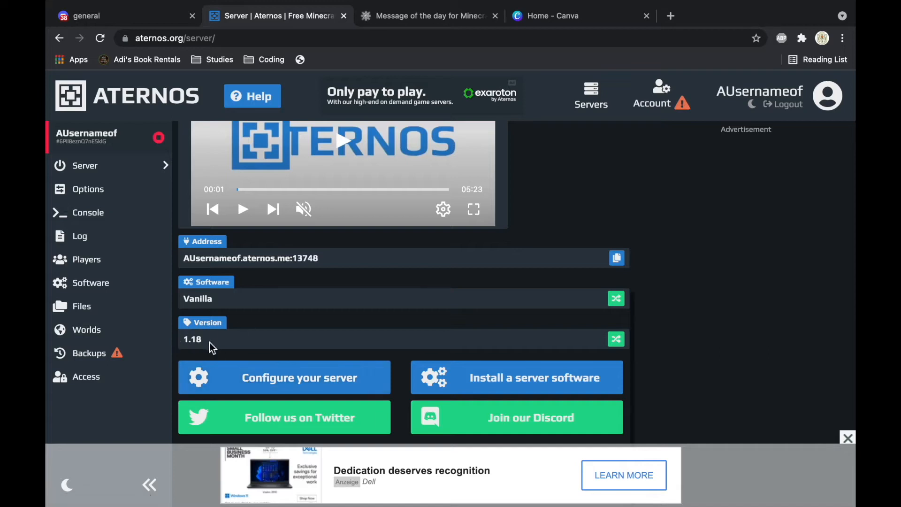
pyautogui.click(846, 438)
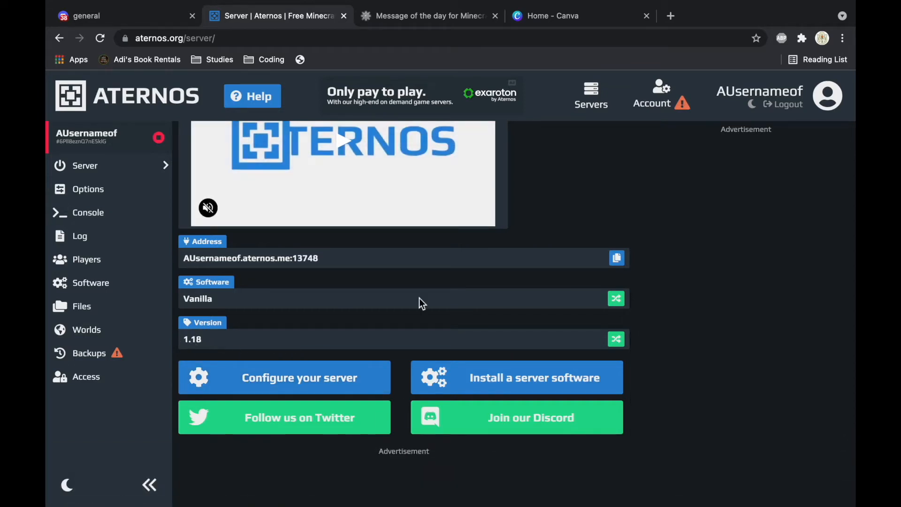
# Step: Switch the server software from Vanilla to Paper/Bukkit version 1.18 and install it
pyautogui.click(616, 298)
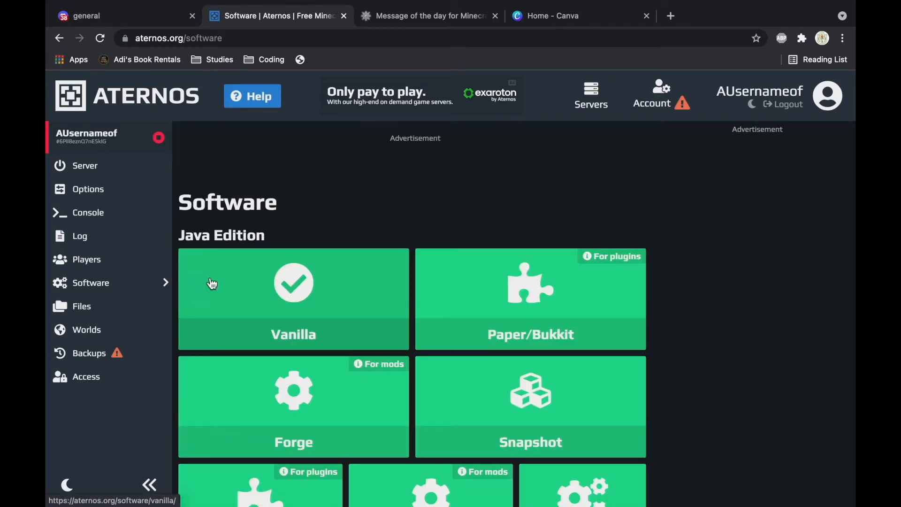
pyautogui.scroll(-3, 536, 339)
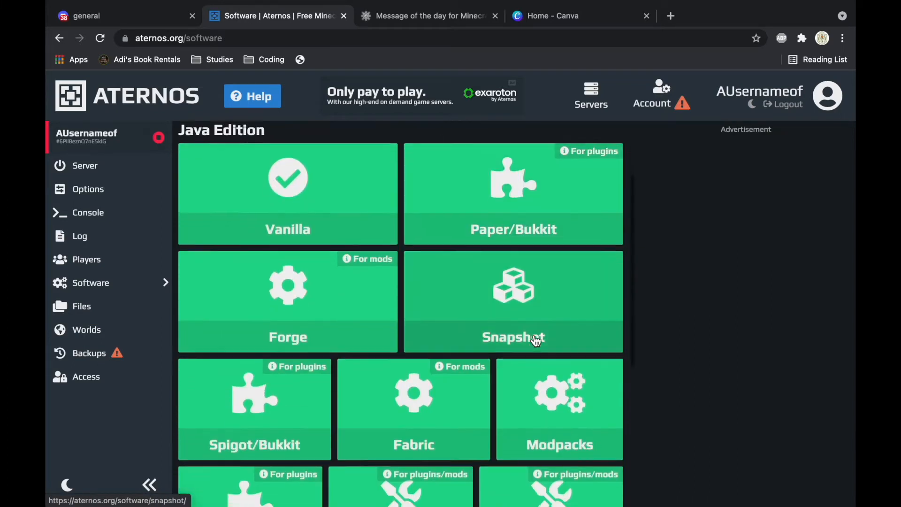
pyautogui.click(603, 223)
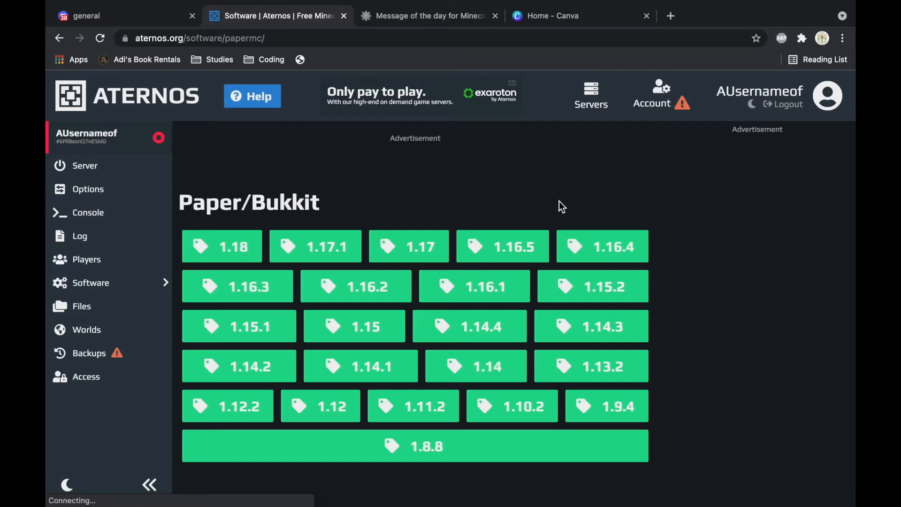
pyautogui.click(231, 246)
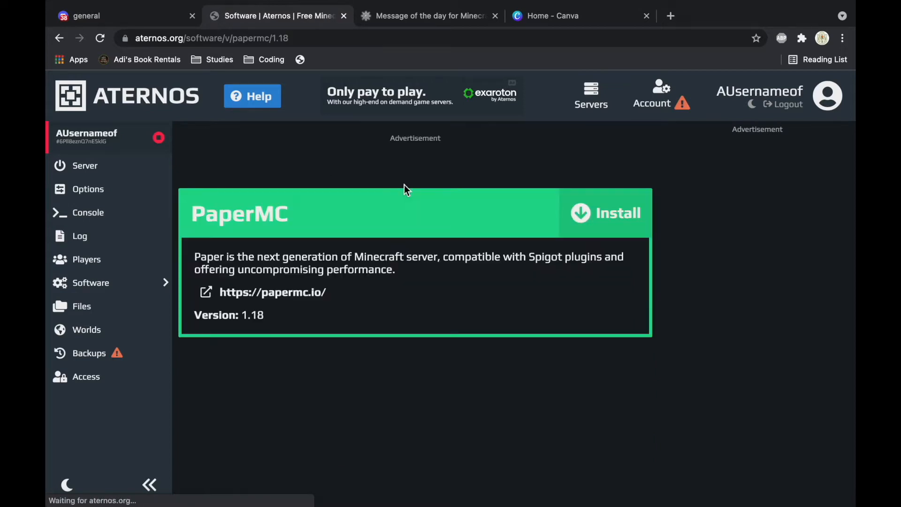
pyautogui.click(589, 228)
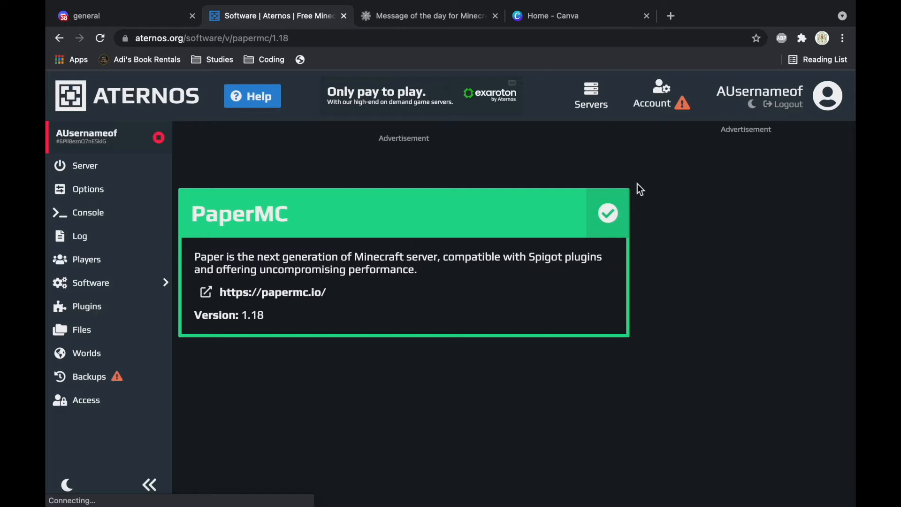
pyautogui.click(109, 358)
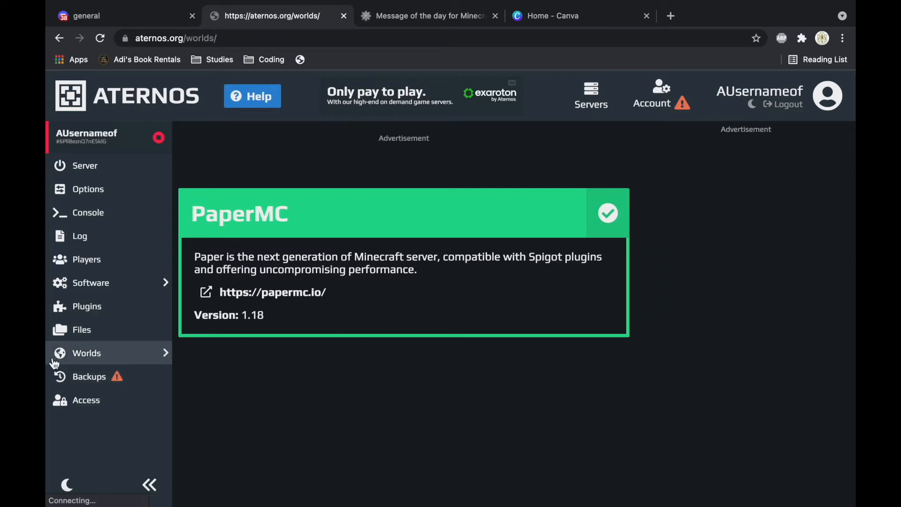
# Step: Generate a new world named SMP, leaving the seed and other settings at their defaults
pyautogui.click(577, 291)
pyautogui.moveTo(570, 246); pyautogui.dragTo(466, 245)
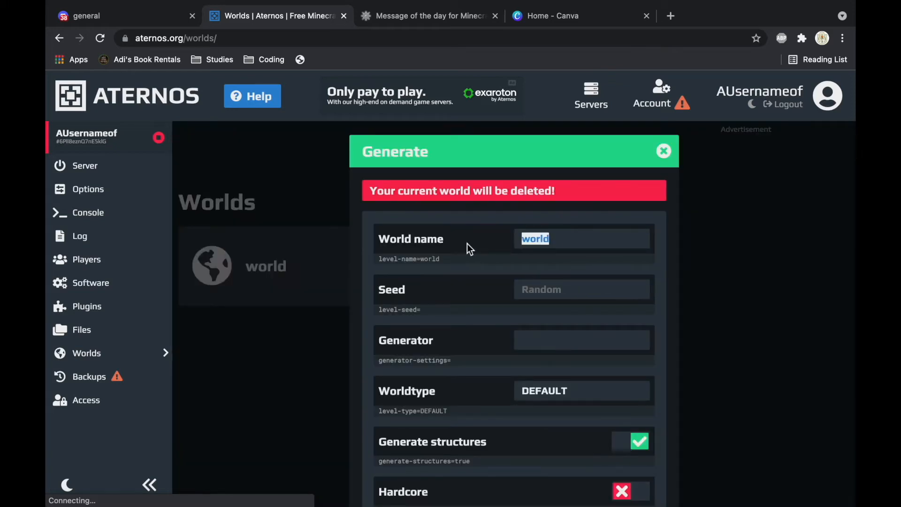
pyautogui.press('BackSpace')
pyautogui.write('SMP')
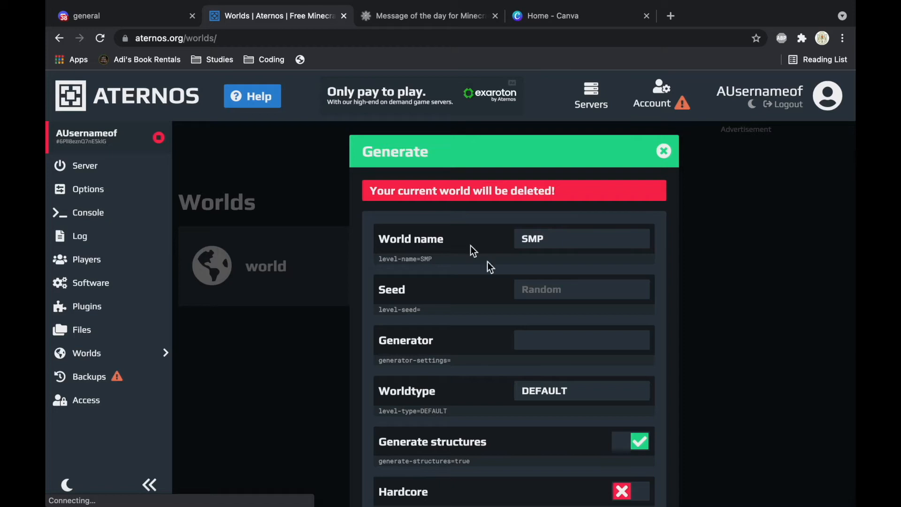
pyautogui.click(559, 287)
pyautogui.scroll(-2, 559, 294)
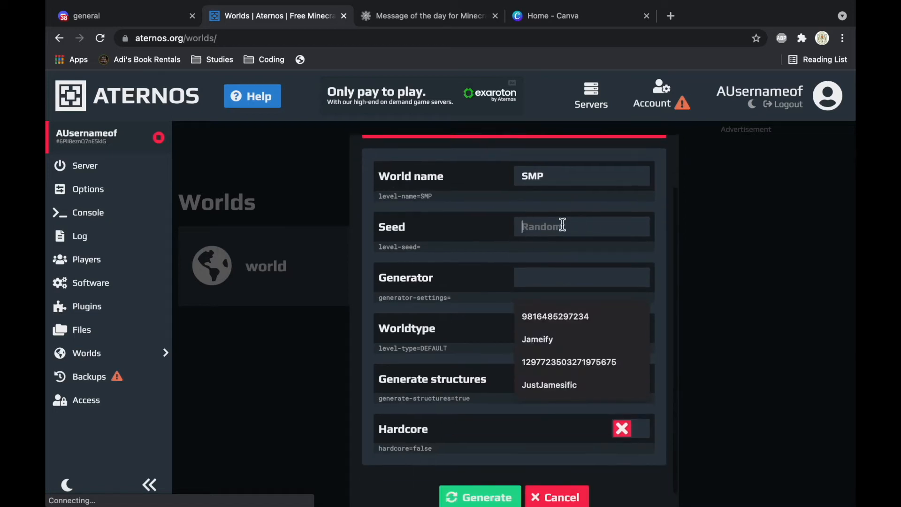
pyautogui.click(683, 233)
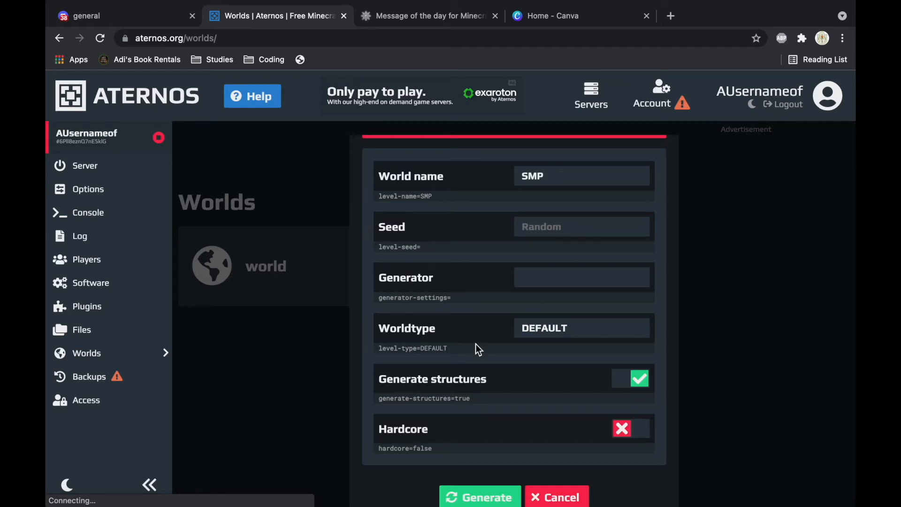
pyautogui.scroll(-1, 478, 342)
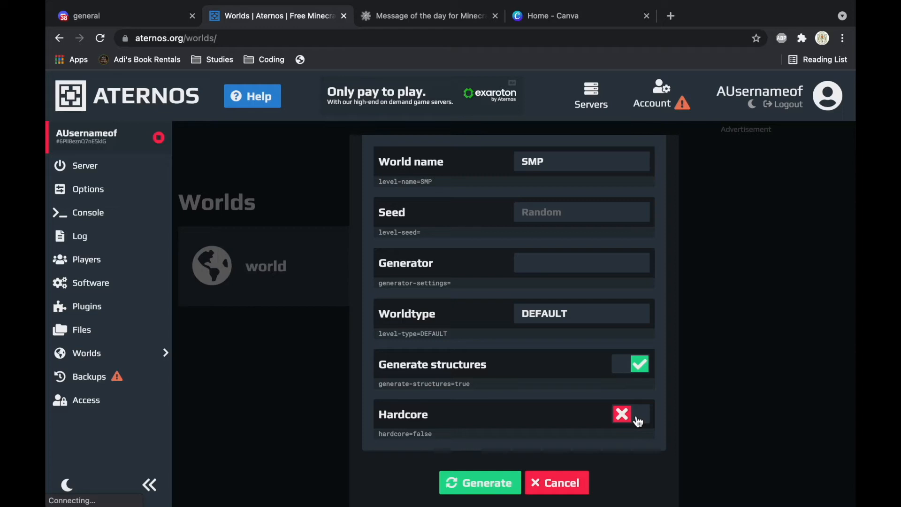
pyautogui.click(483, 483)
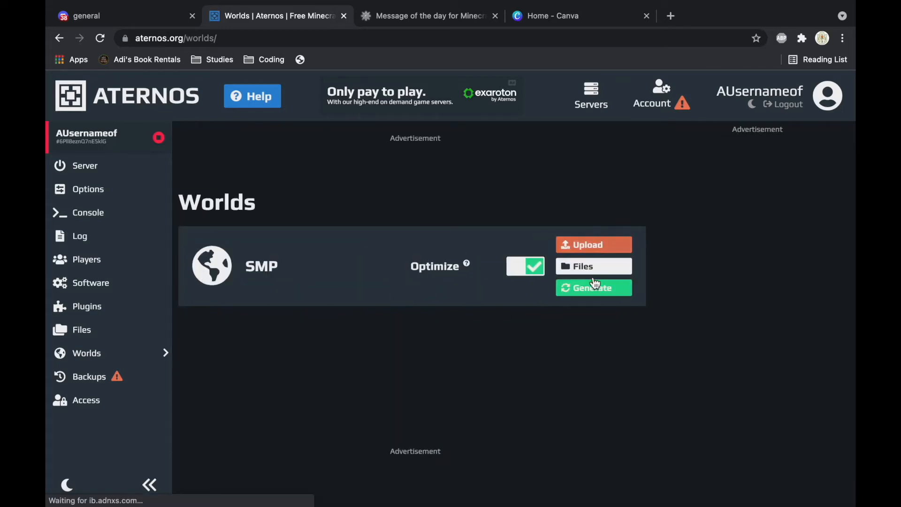
pyautogui.click(128, 312)
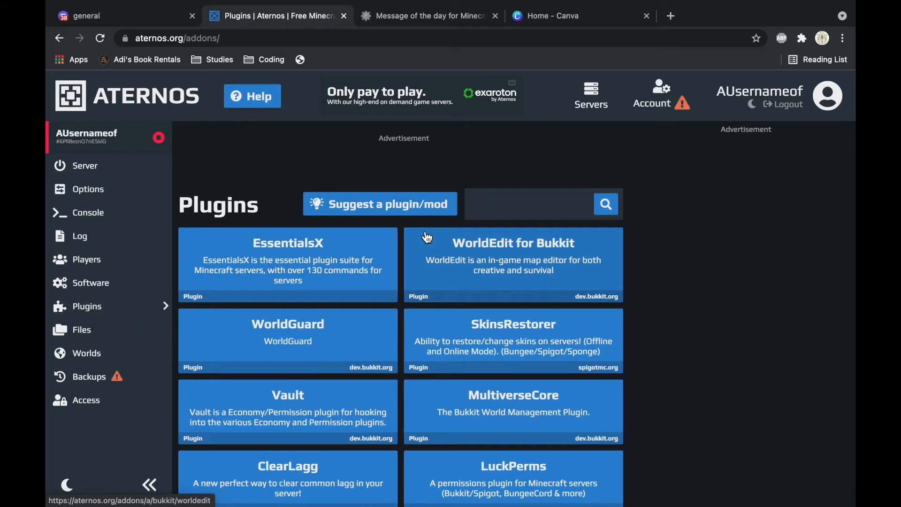
# Step: Find SkinsRestorer in the plugin list and install version 14.1.6, dismissing the ad
pyautogui.scroll(-2, 439, 306)
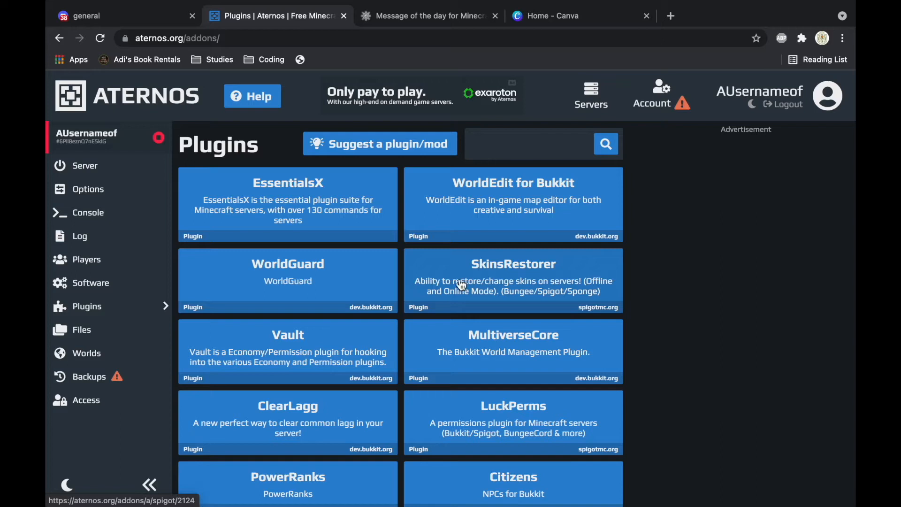
pyautogui.scroll(-1, 542, 293)
pyautogui.scroll(2, 542, 293)
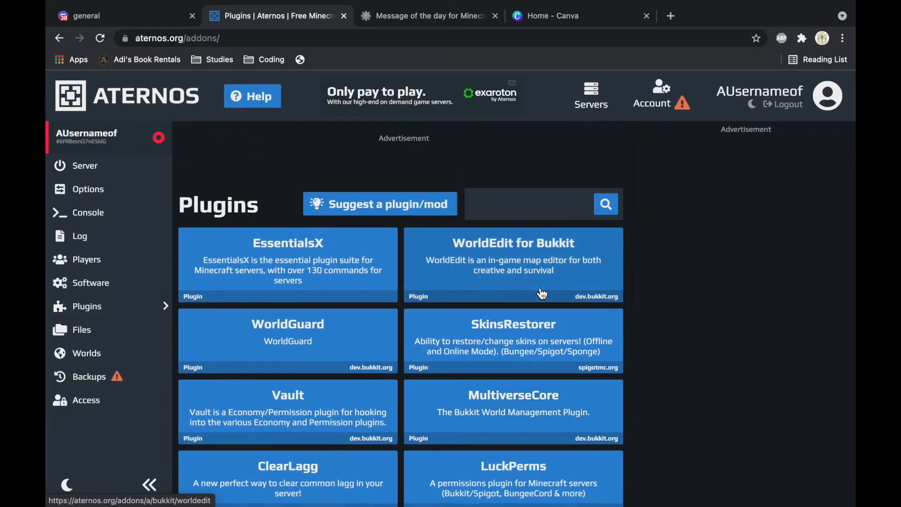
pyautogui.click(517, 336)
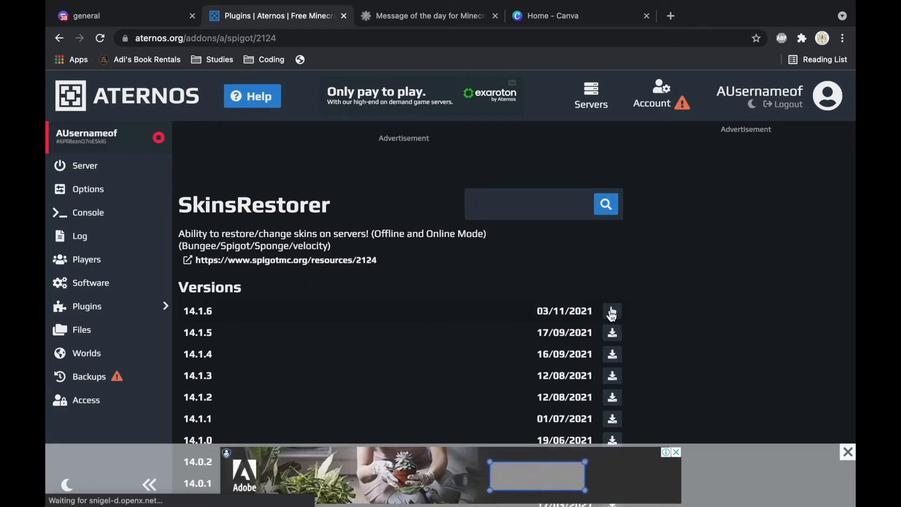
pyautogui.click(612, 311)
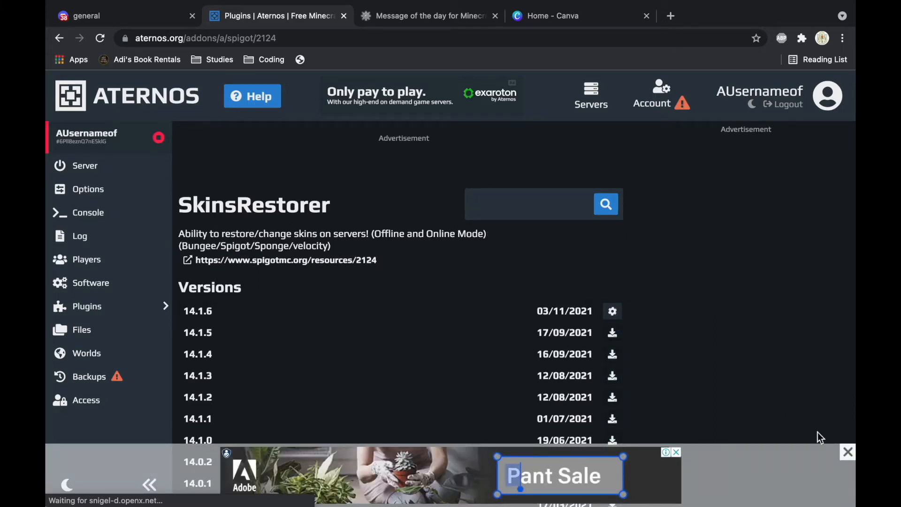
pyautogui.click(847, 452)
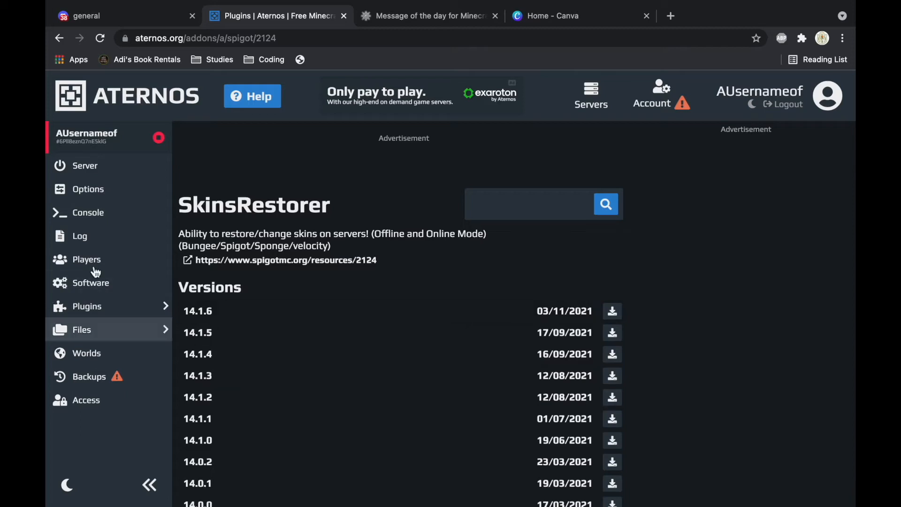
pyautogui.click(87, 336)
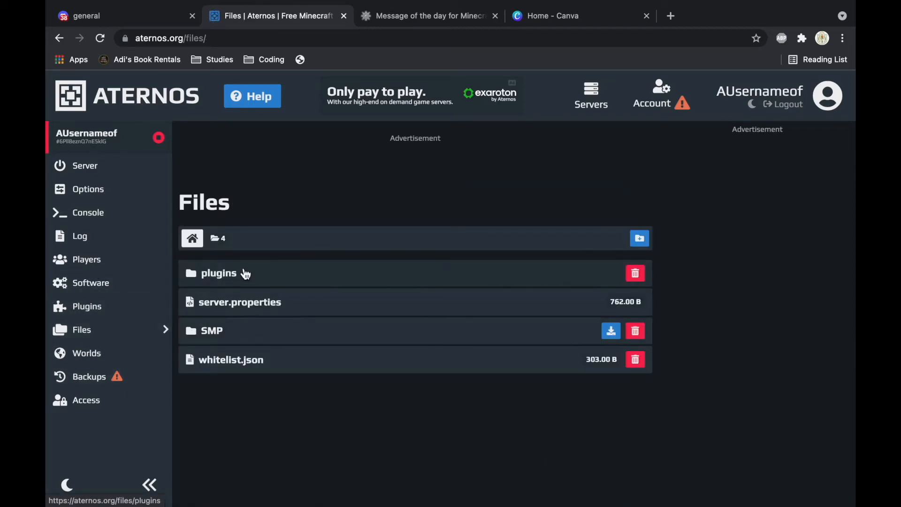
pyautogui.click(233, 281)
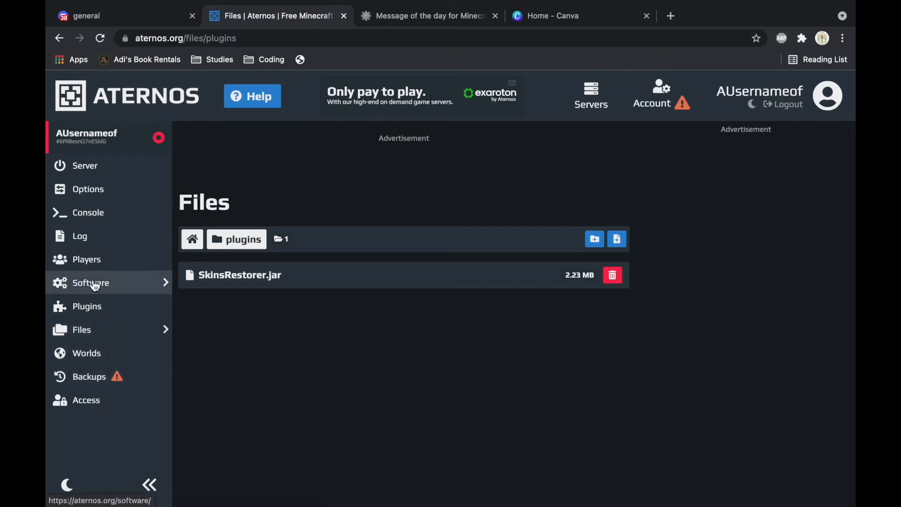
pyautogui.click(104, 309)
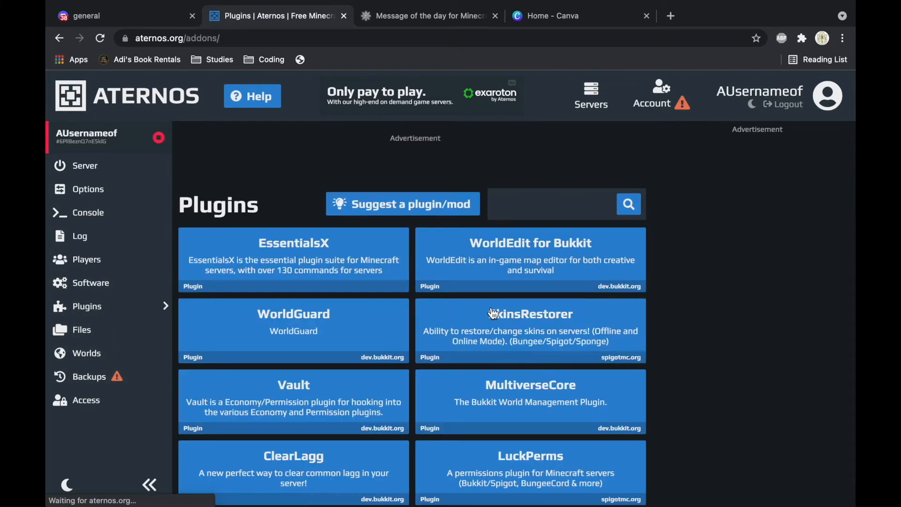
pyautogui.scroll(-3, 399, 305)
pyautogui.scroll(3, 422, 297)
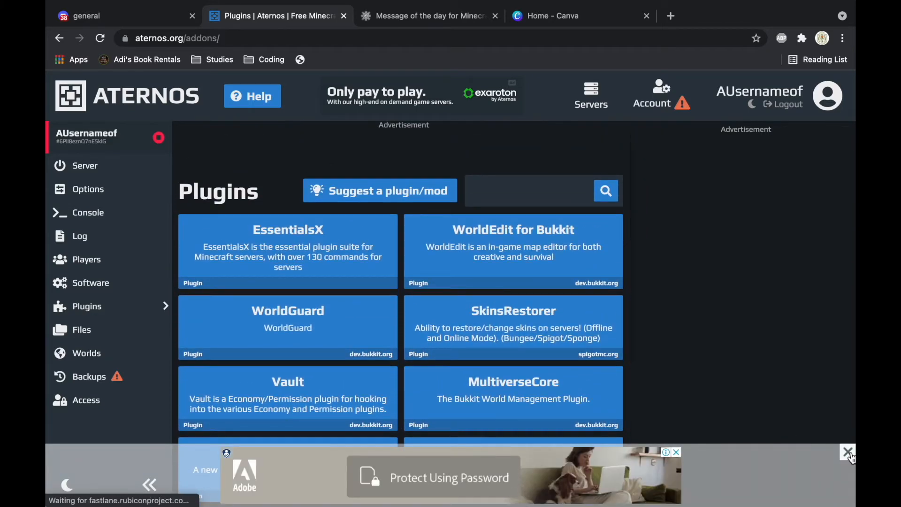
pyautogui.scroll(-3, 432, 385)
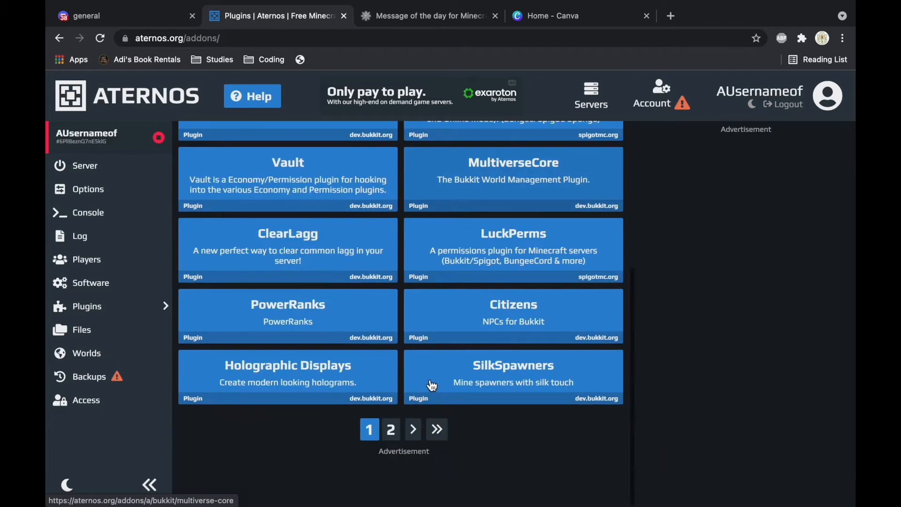
pyautogui.click(392, 430)
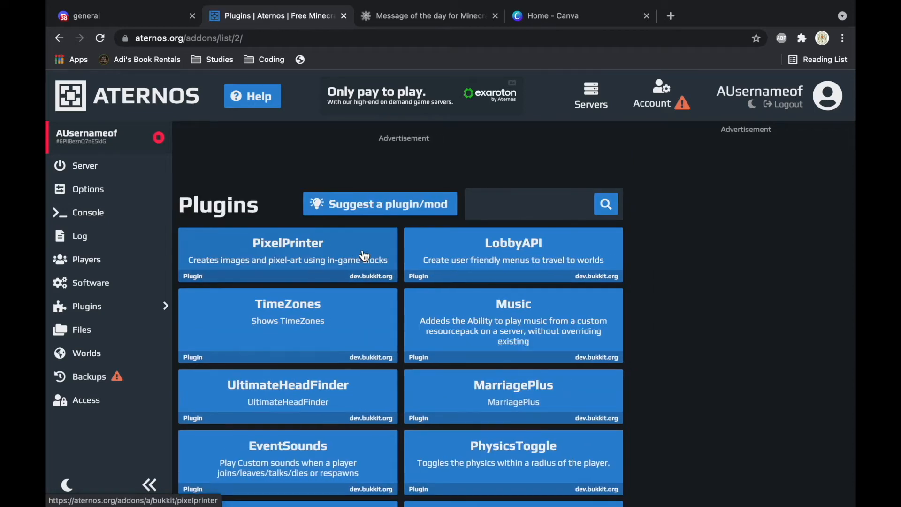
pyautogui.scroll(-5, 587, 346)
pyautogui.click(386, 428)
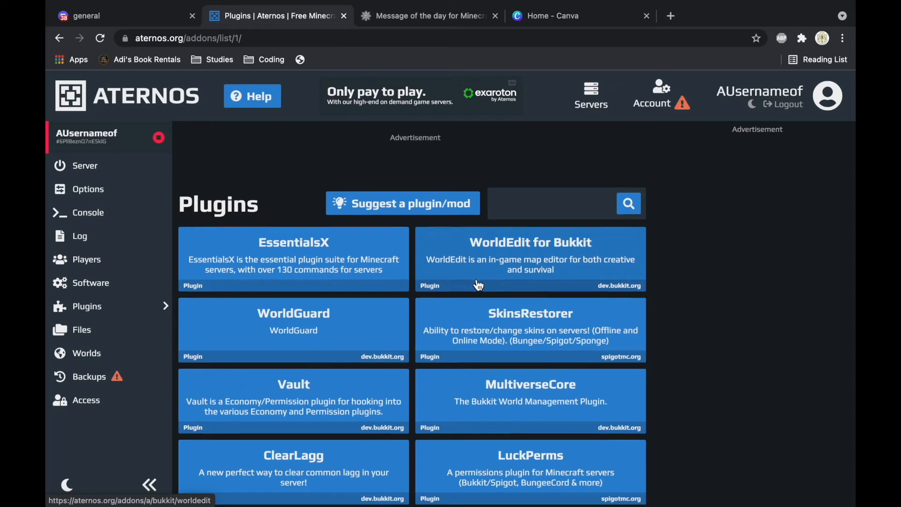
pyautogui.scroll(-2, 332, 236)
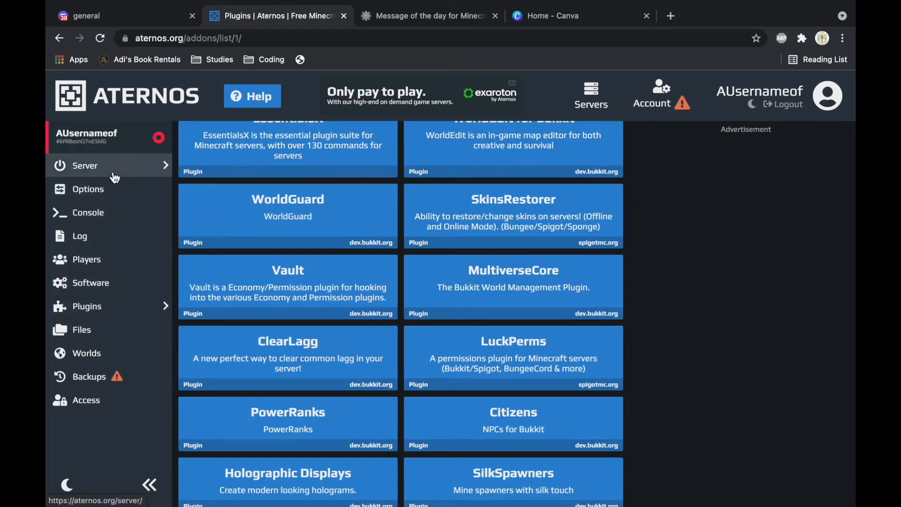
# Step: Change the server domain to AExampleSMP.aternos.me and save it
pyautogui.click(108, 195)
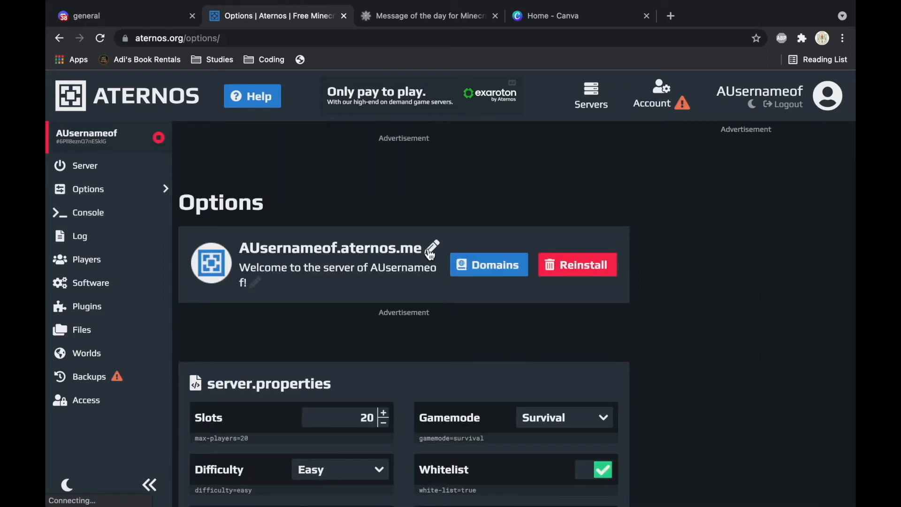
pyautogui.click(431, 254)
pyautogui.doubleClick(315, 248)
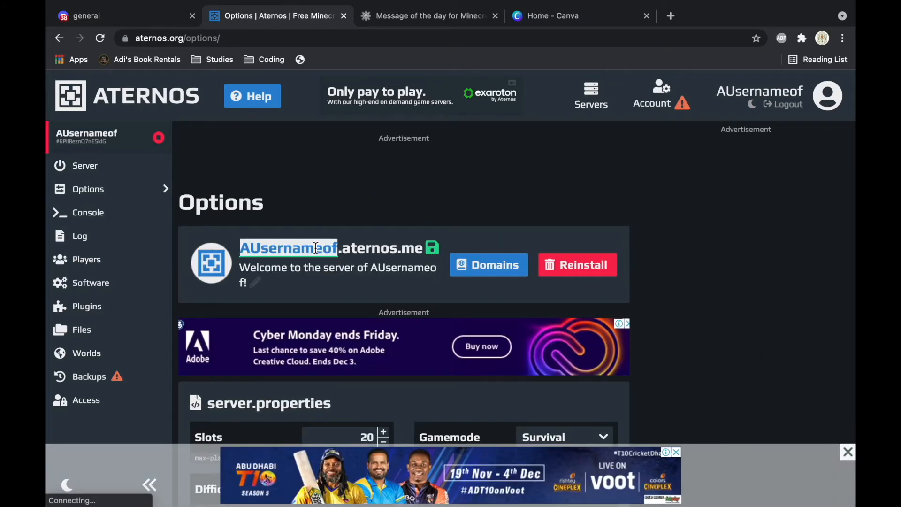
pyautogui.press('BackSpace')
pyautogui.write('AExample')
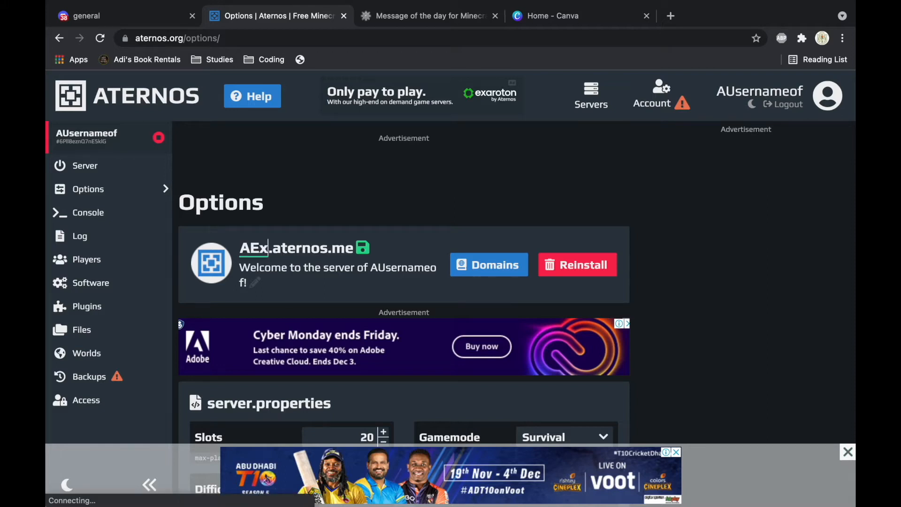
pyautogui.press('BackSpace')
pyautogui.press('BackSpace')
pyautogui.press('BackSpace')
pyautogui.press('BackSpace')
pyautogui.write('mpleSMP')
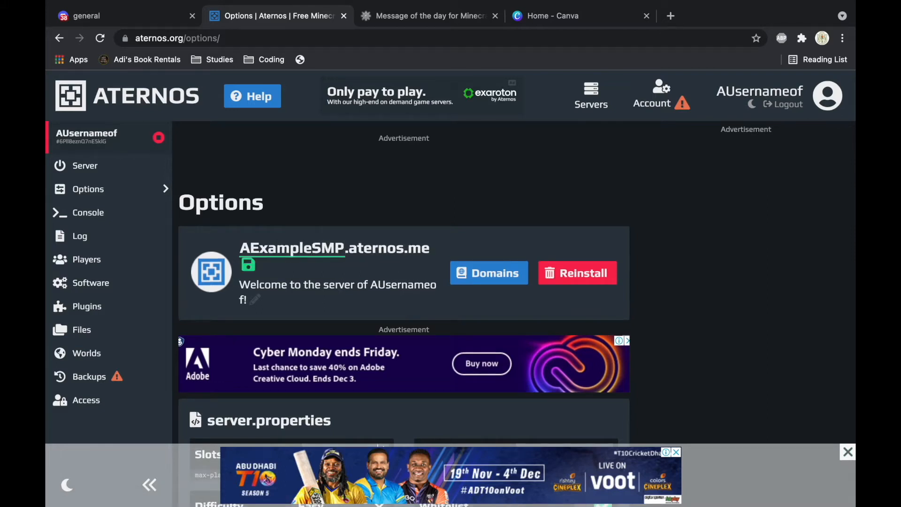
pyautogui.click(249, 265)
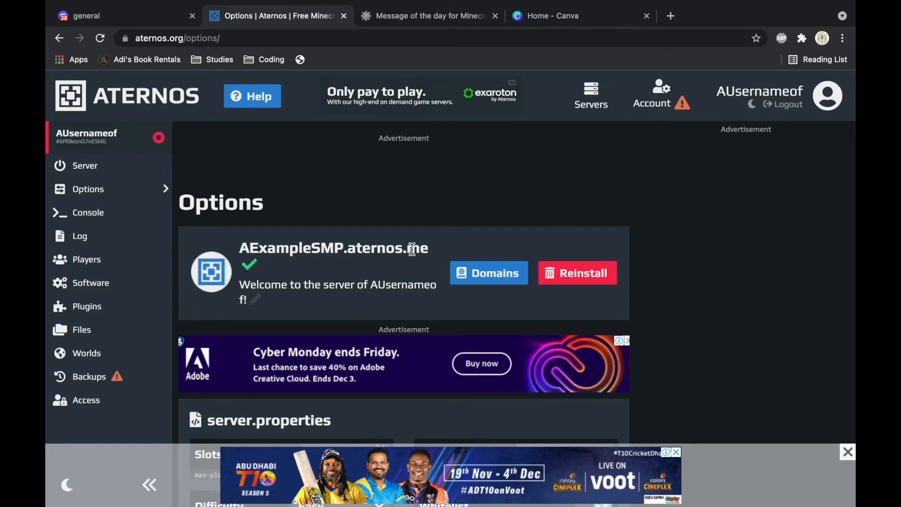
# Step: Delete all of the existing MOTD text, then switch to the MOTD generator tab
pyautogui.scroll(-2, 444, 291)
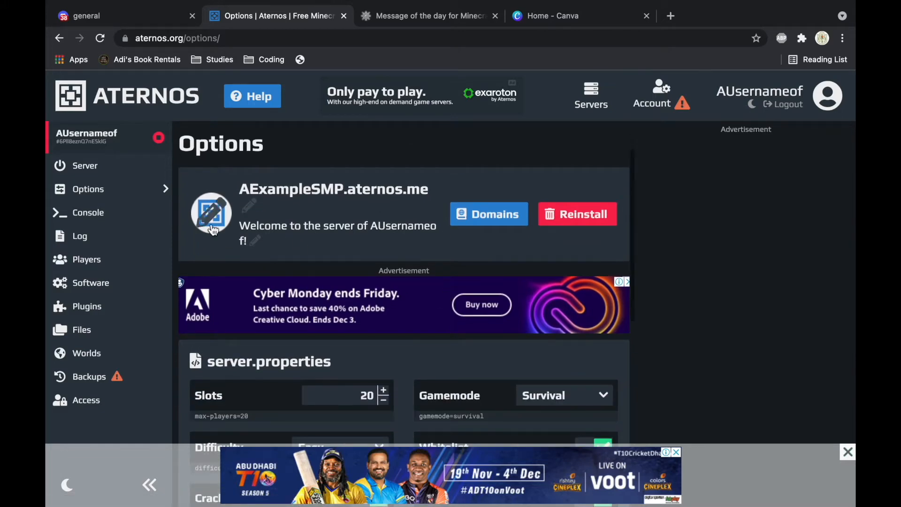
pyautogui.scroll(-4, 215, 236)
pyautogui.scroll(5, 381, 285)
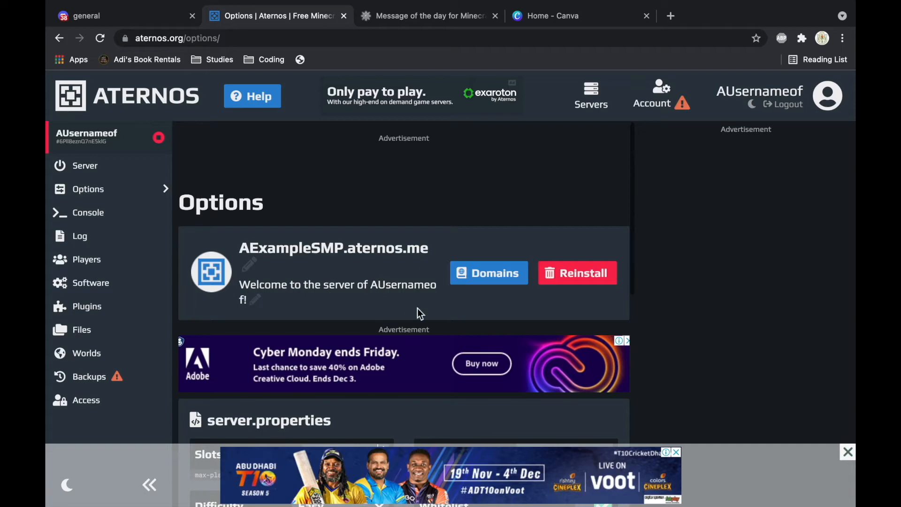
pyautogui.click(254, 300)
pyautogui.doubleClick(266, 284)
pyautogui.press('BackSpace')
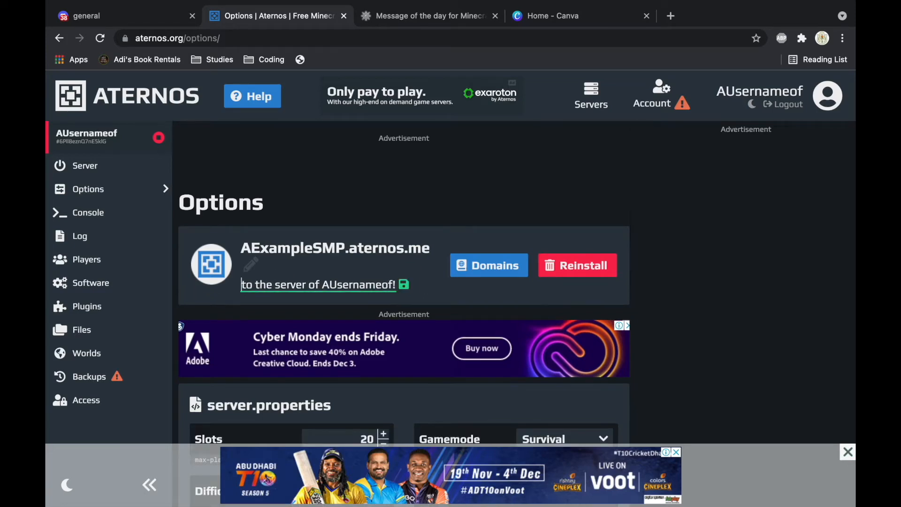
pyautogui.tripleClick(321, 285)
pyautogui.press('BackSpace')
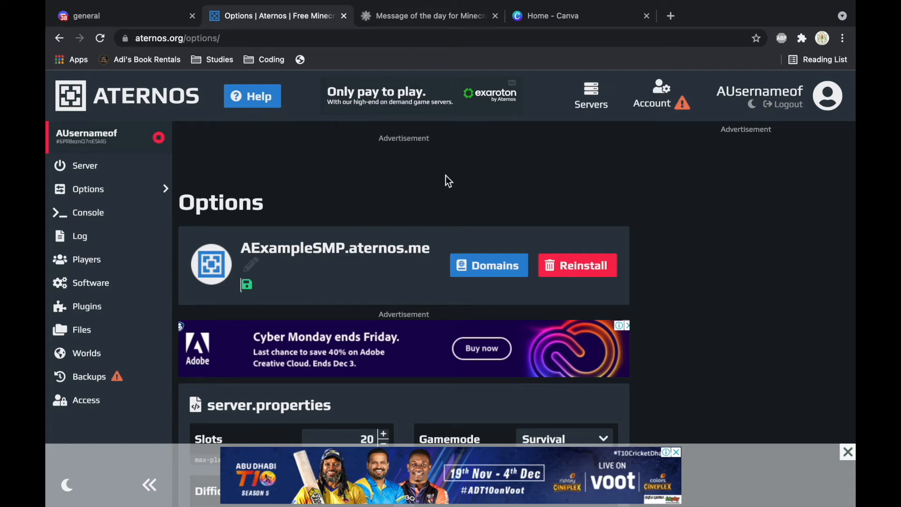
pyautogui.click(450, 17)
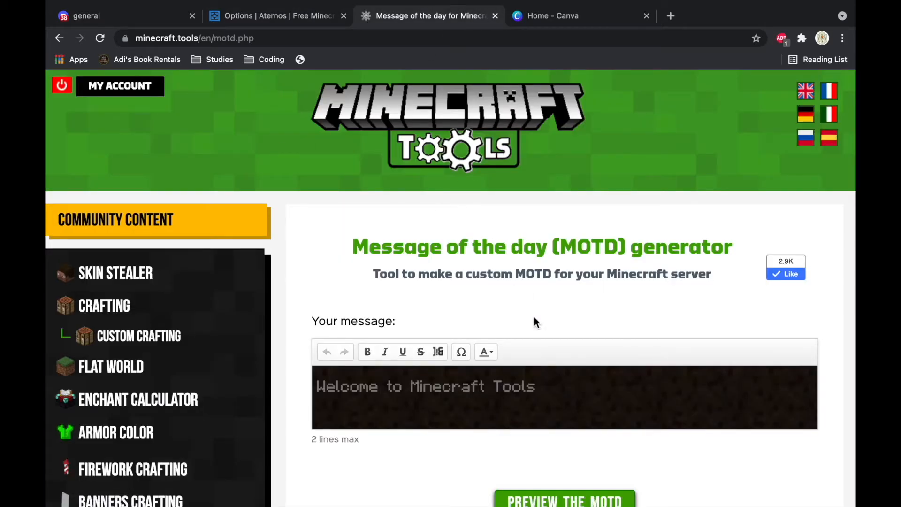
# Step: Replace the generator's default welcome line with 'An Example SMP'
pyautogui.scroll(-3, 533, 318)
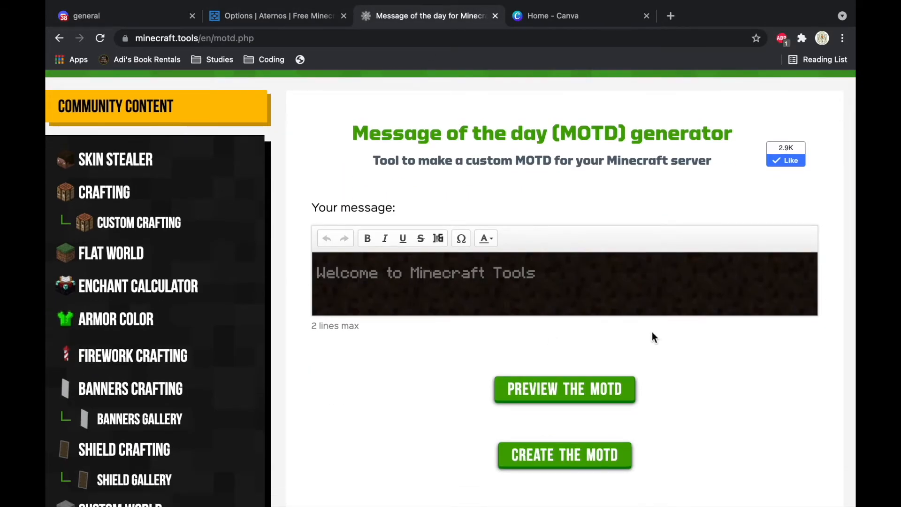
pyautogui.scroll(-2, 653, 334)
pyautogui.click(616, 321)
pyautogui.scroll(-6, 424, 238)
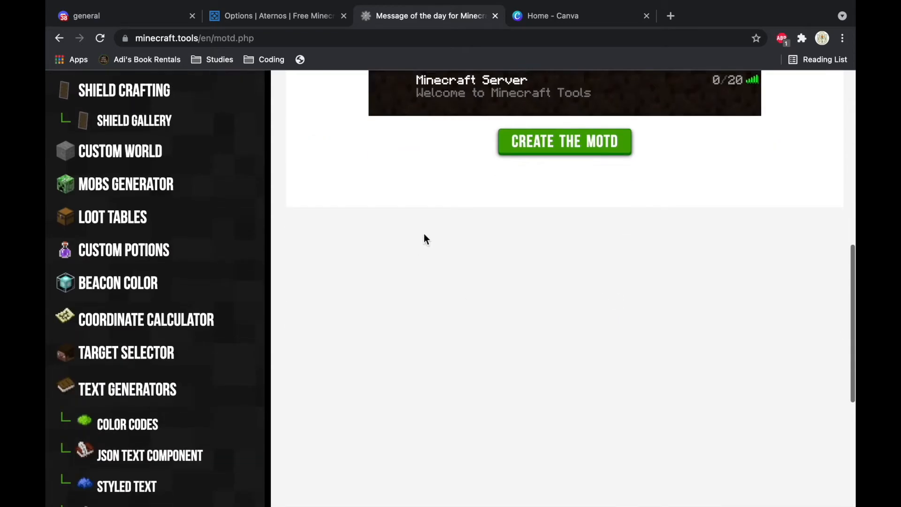
pyautogui.scroll(7, 424, 240)
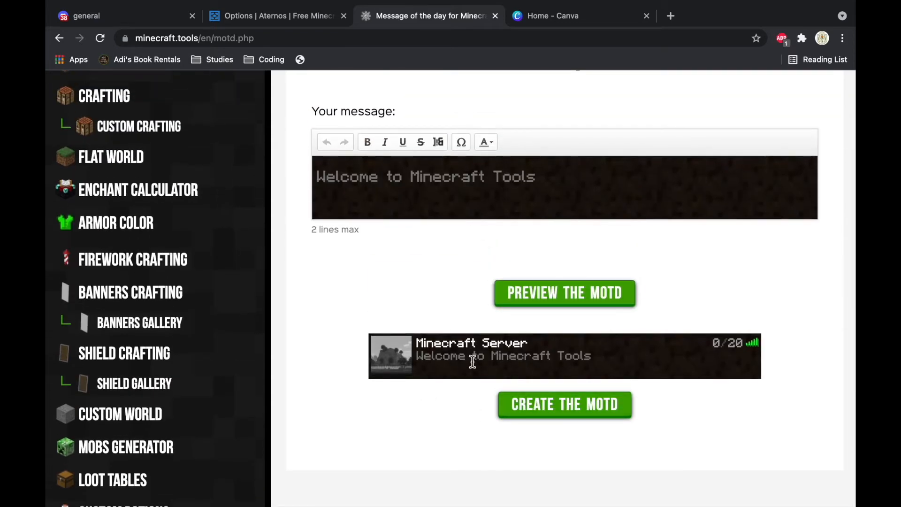
pyautogui.tripleClick(401, 178)
pyautogui.press('BackSpace')
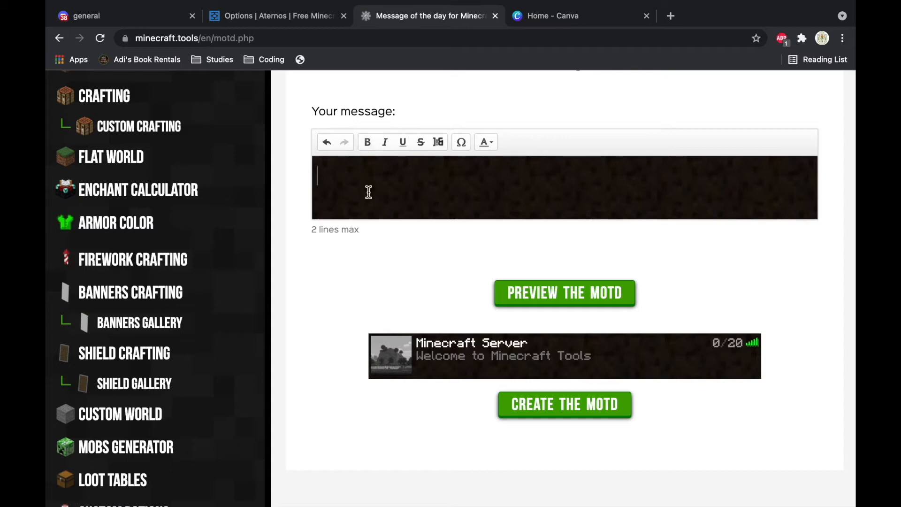
pyautogui.write('An Example SMP')
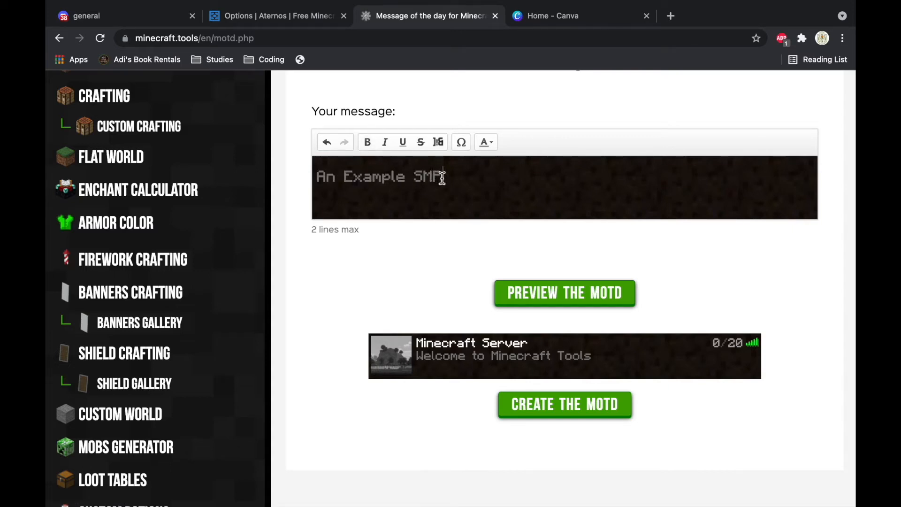
# Step: Make 'An Example SMP' bold, italic, underlined and yellow
pyautogui.moveTo(442, 176); pyautogui.dragTo(310, 184)
pyautogui.click(367, 143)
pyautogui.click(383, 144)
pyautogui.click(404, 145)
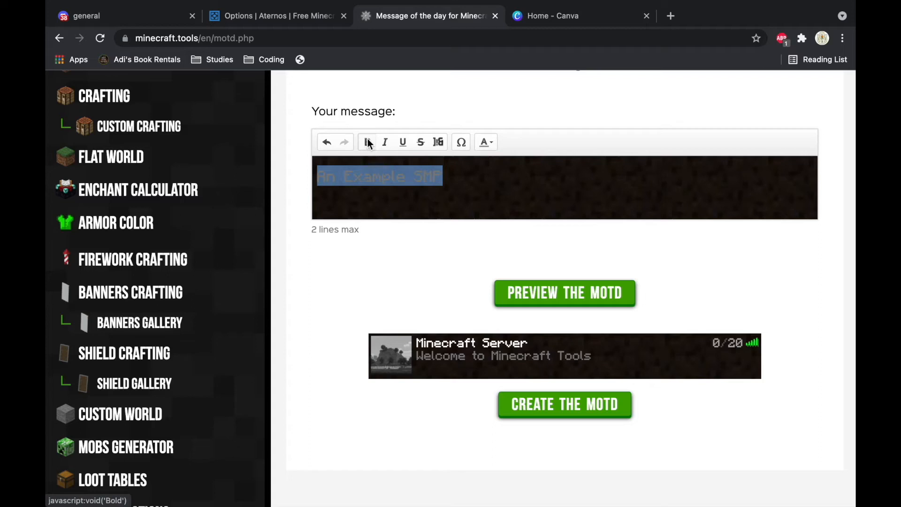
pyautogui.click(486, 144)
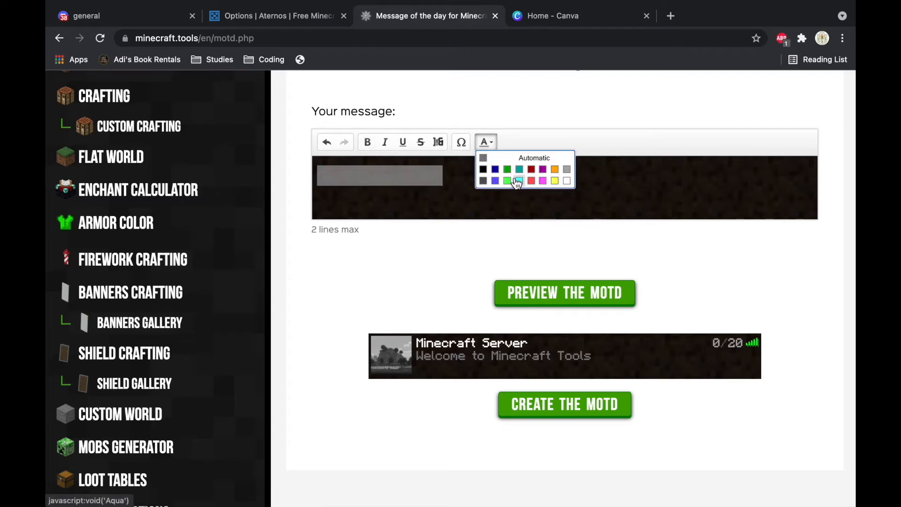
pyautogui.click(508, 182)
pyautogui.click(492, 142)
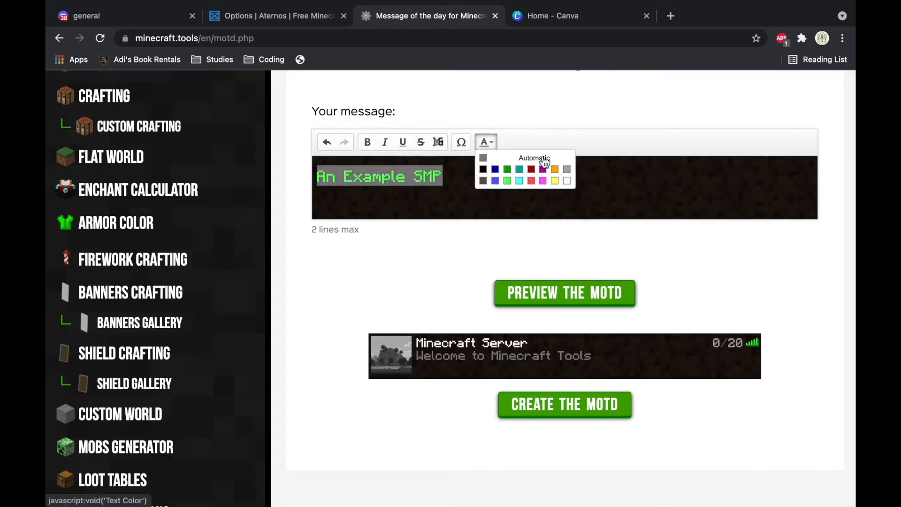
pyautogui.click(555, 180)
pyautogui.click(462, 172)
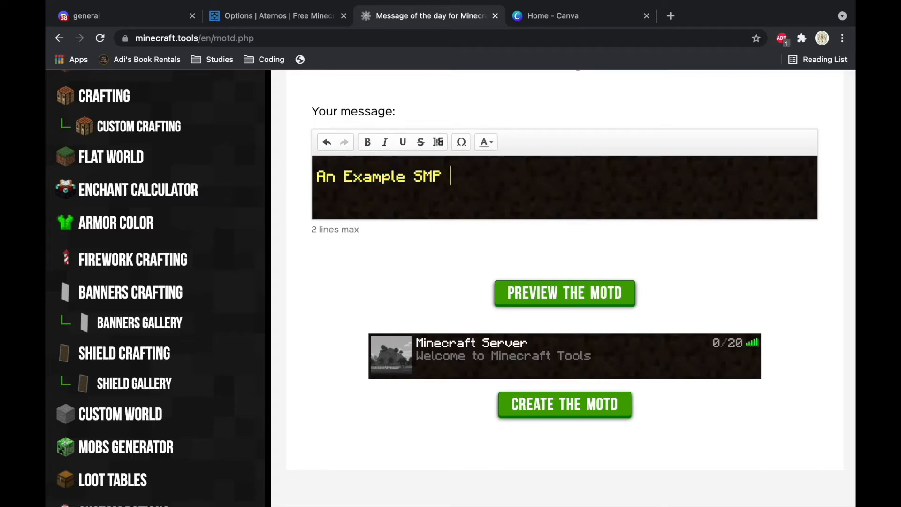
pyautogui.click(465, 146)
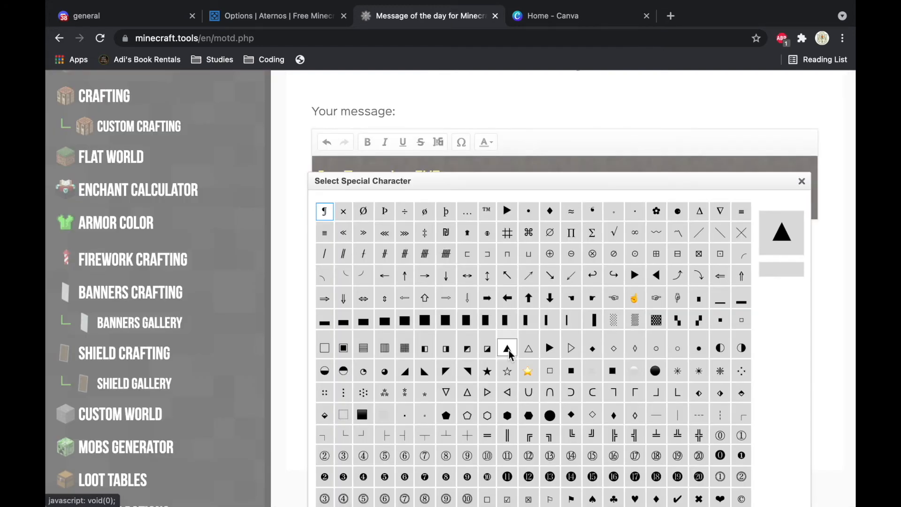
# Step: Frame the MOTD title with left- and right-pointing triangle arrows
pyautogui.scroll(10, 506, 347)
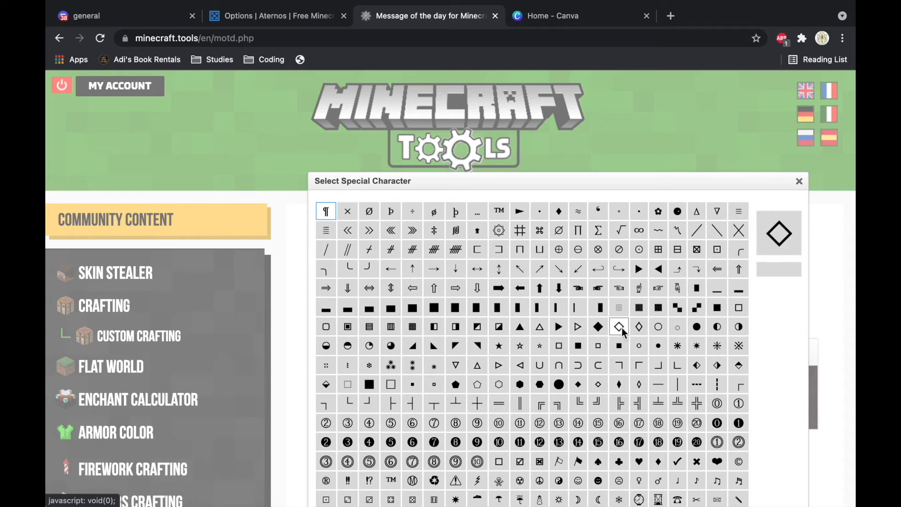
pyautogui.click(656, 272)
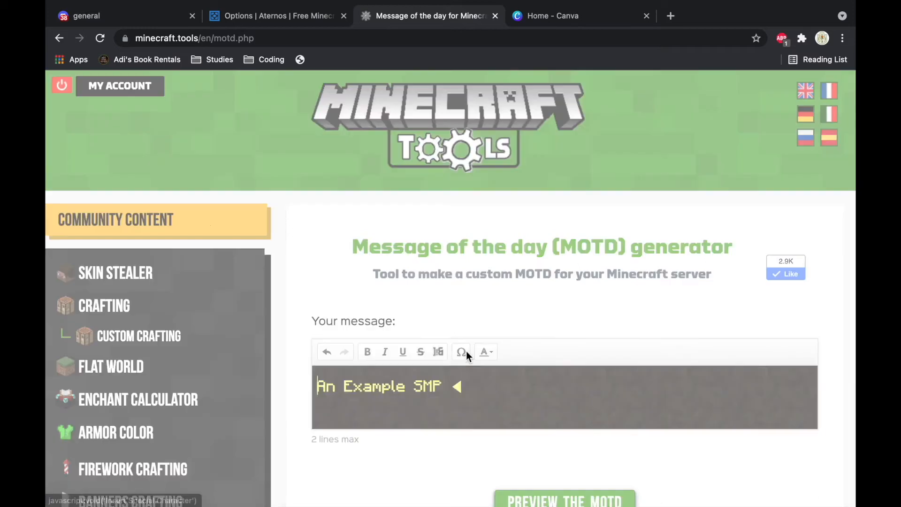
pyautogui.click(463, 351)
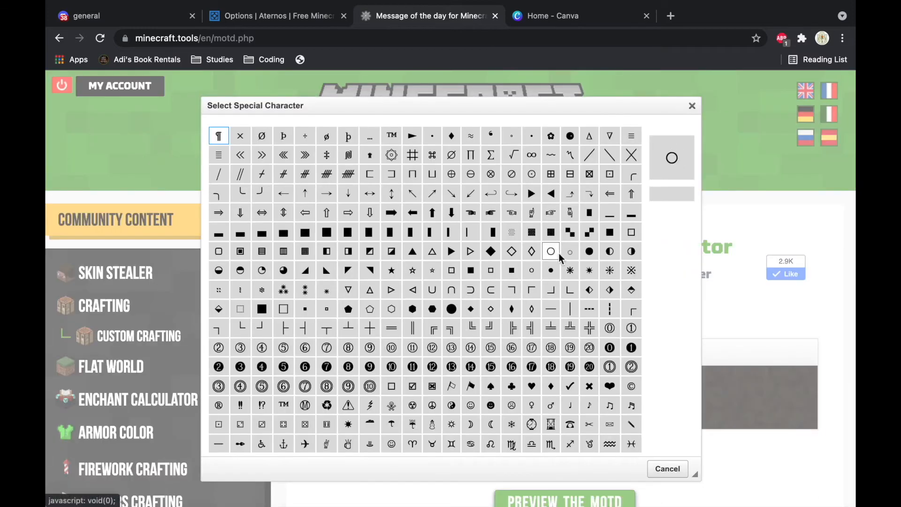
pyautogui.click(531, 193)
pyautogui.click(326, 406)
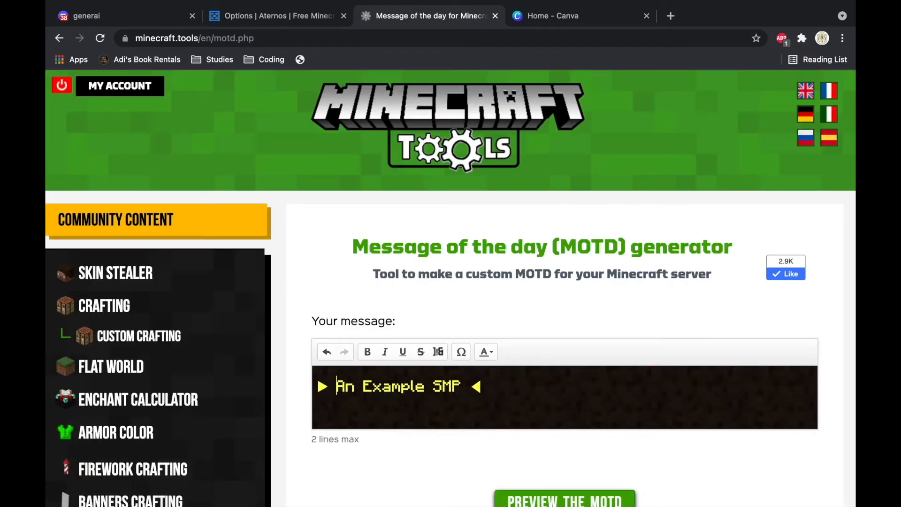
pyautogui.moveTo(465, 394); pyautogui.dragTo(507, 390)
pyautogui.press('Right')
pyautogui.write('--')
pyautogui.press('Home')
pyautogui.write('--')
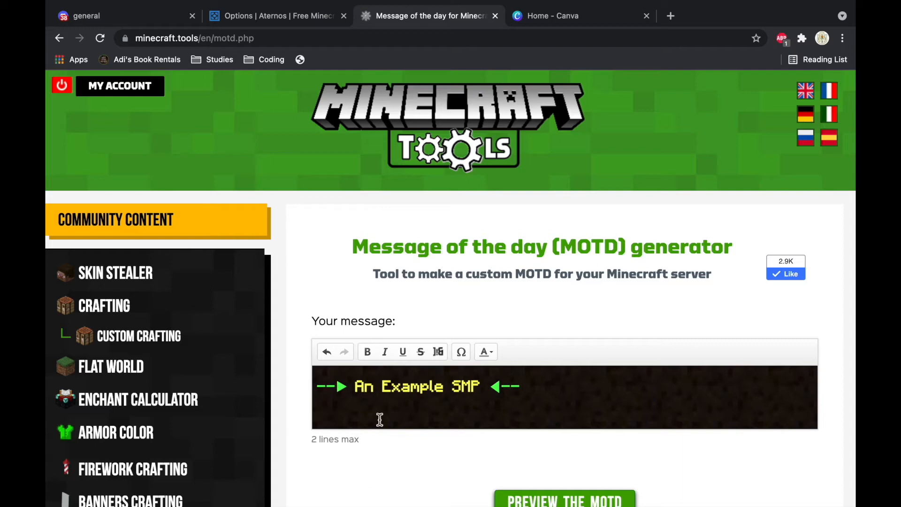
# Step: Start the second MOTD line with scrambled characters and preview the result
pyautogui.click(440, 352)
pyautogui.write('--')
pyautogui.scroll(-5, 360, 405)
pyautogui.click(618, 279)
pyautogui.scroll(-5, 610, 282)
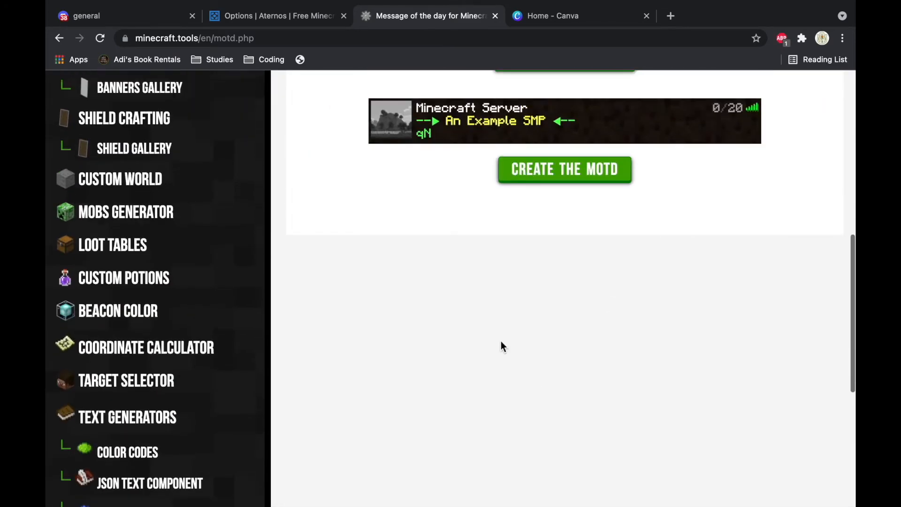
pyautogui.scroll(5, 500, 342)
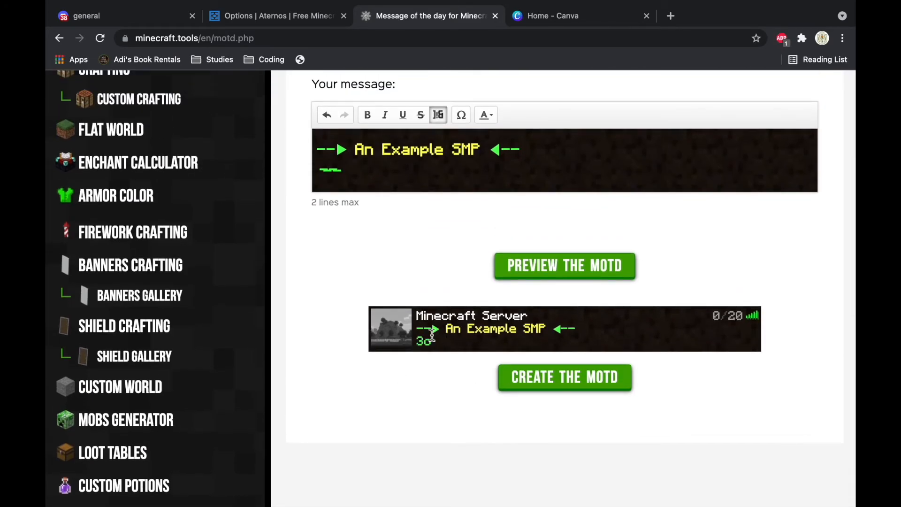
# Step: Colour the scrambled characters magenta and add 'SMP for all!' in aqua
pyautogui.click(486, 115)
pyautogui.click(543, 153)
pyautogui.write('SMP for all!')
pyautogui.moveTo(454, 170); pyautogui.dragTo(359, 170)
pyautogui.click(486, 115)
pyautogui.click(522, 154)
pyautogui.click(564, 266)
pyautogui.scroll(-2, 564, 266)
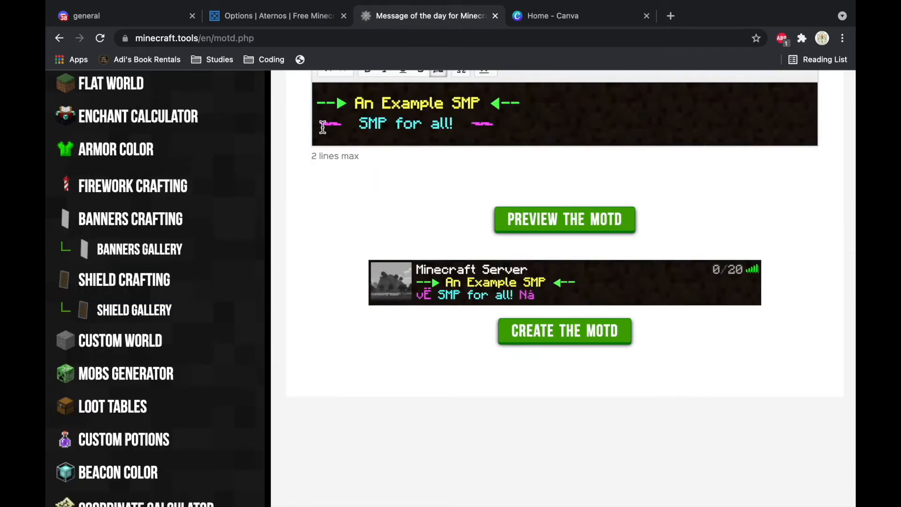
pyautogui.scroll(1, 432, 316)
pyautogui.scroll(-3, 577, 278)
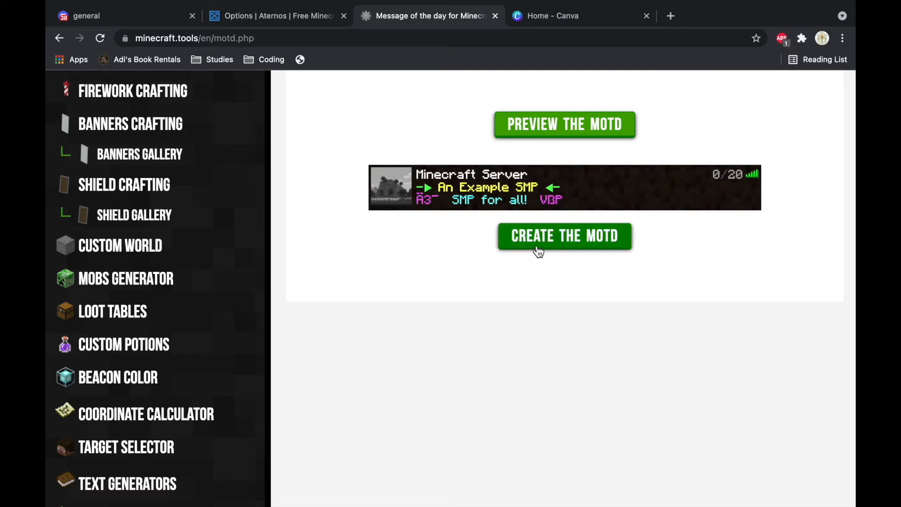
# Step: Generate the finished MOTD code and copy it to the clipboard
pyautogui.click(571, 240)
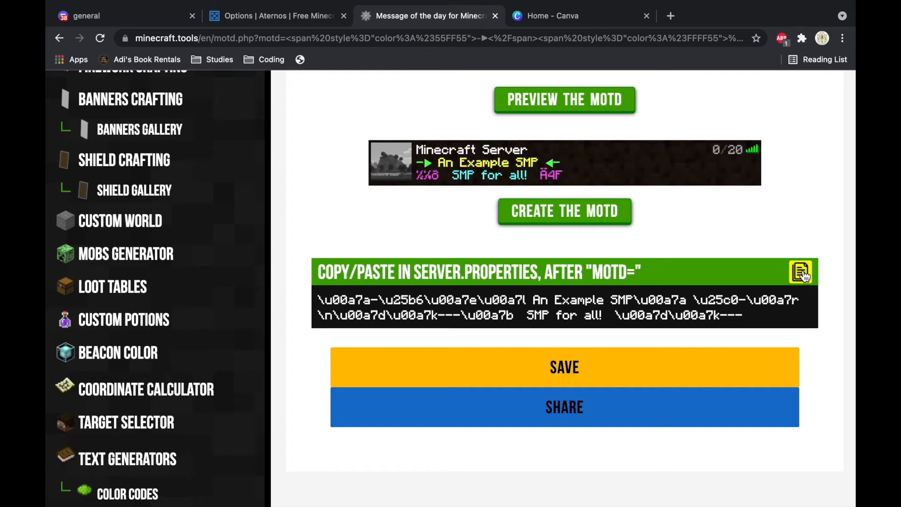
pyautogui.click(803, 274)
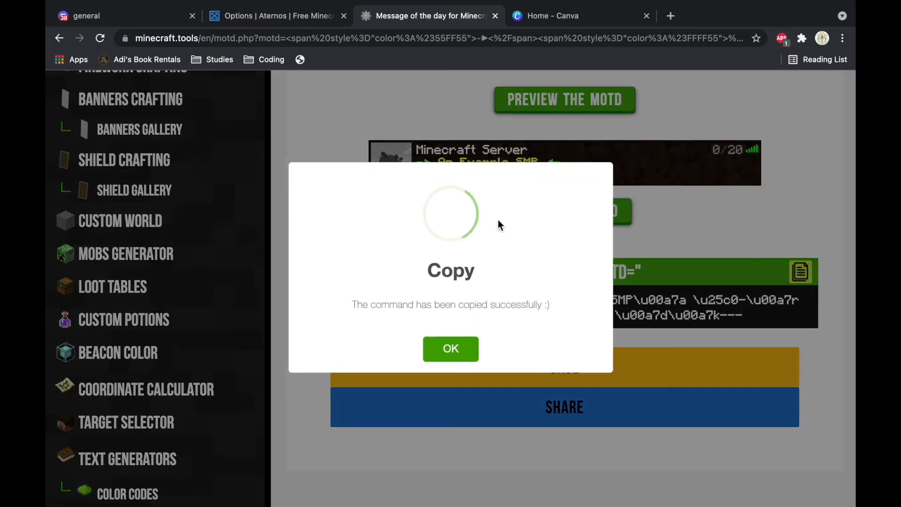
pyautogui.click(451, 349)
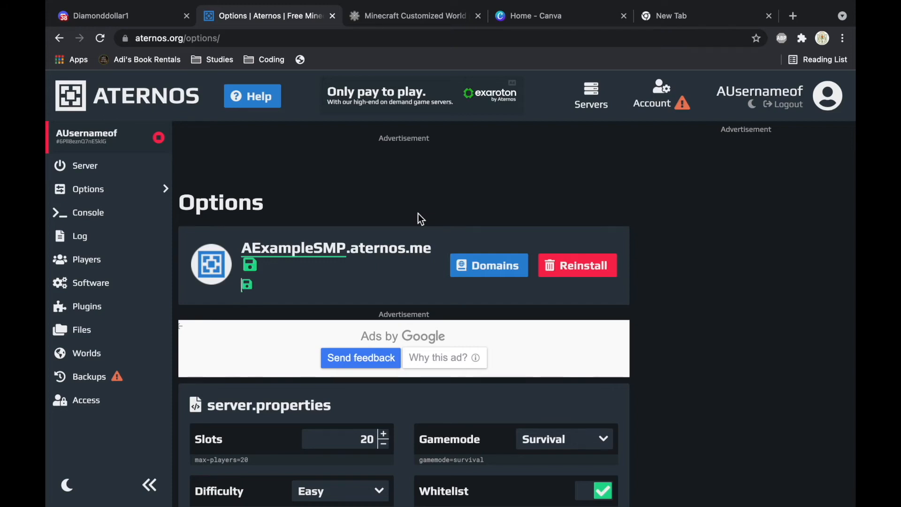
# Step: Paste the copied MOTD code into the server's MOTD field and save it
pyautogui.press('super+v')
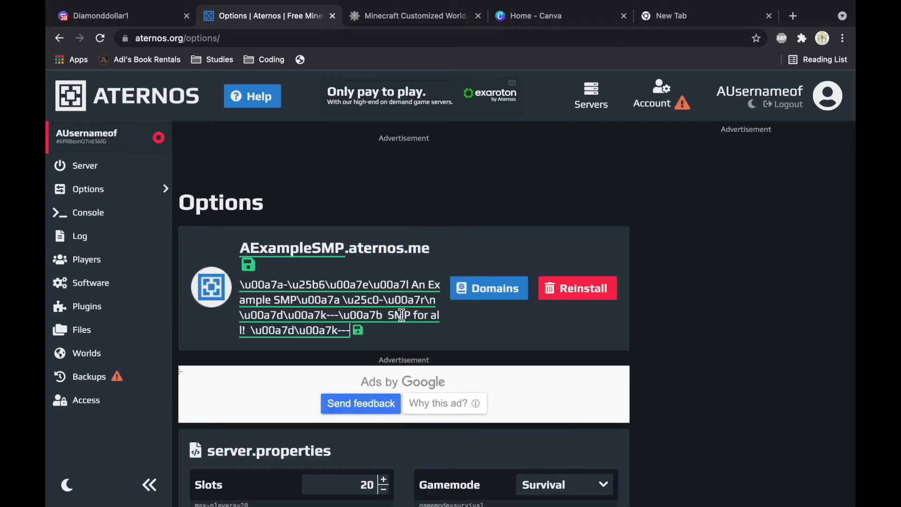
pyautogui.click(359, 331)
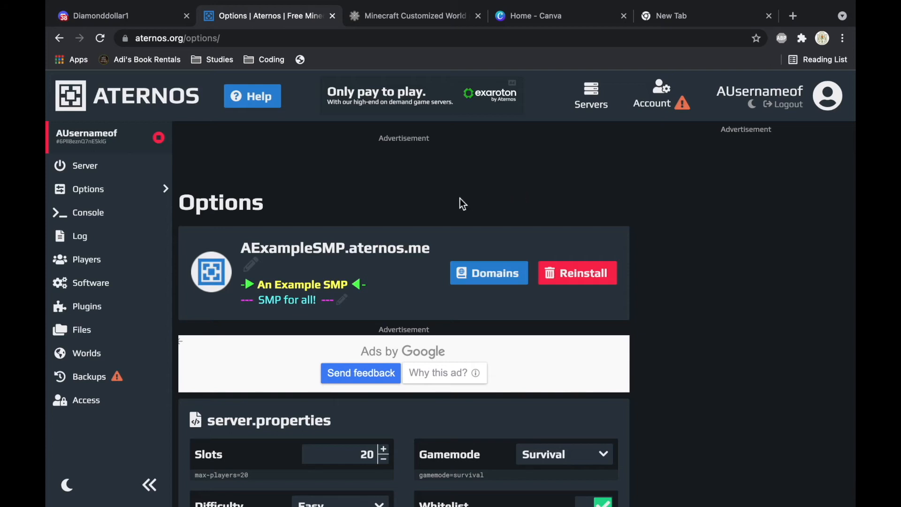
# Step: Start a new 500 × 500 px Logo design from Canva's home page
pyautogui.click(560, 21)
pyautogui.scroll(-7, 477, 280)
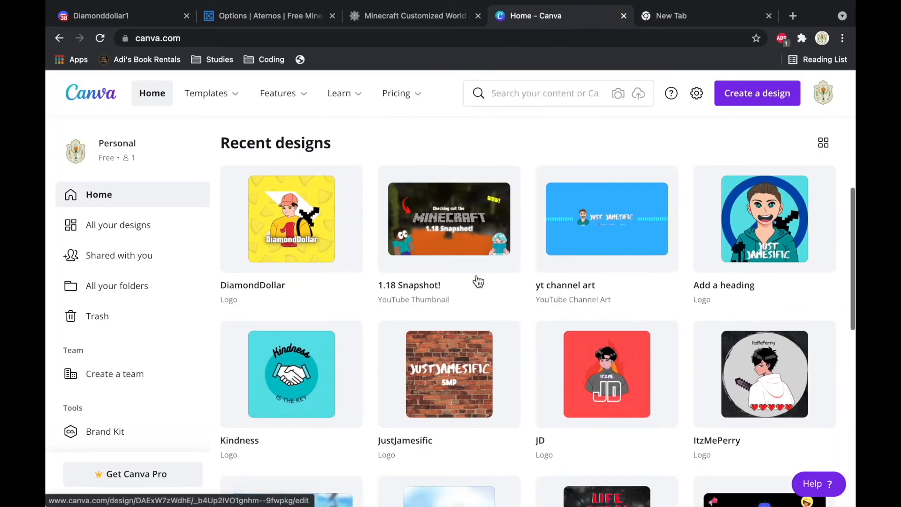
pyautogui.scroll(8, 475, 275)
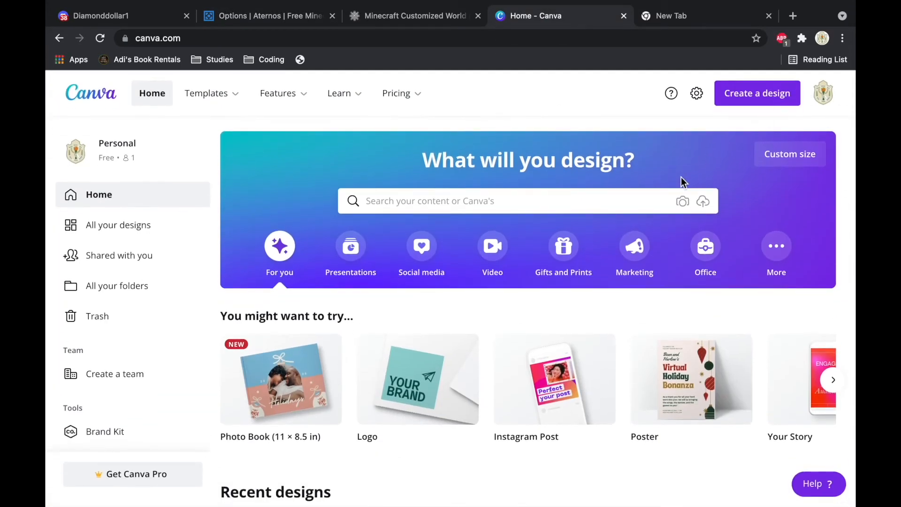
pyautogui.click(766, 100)
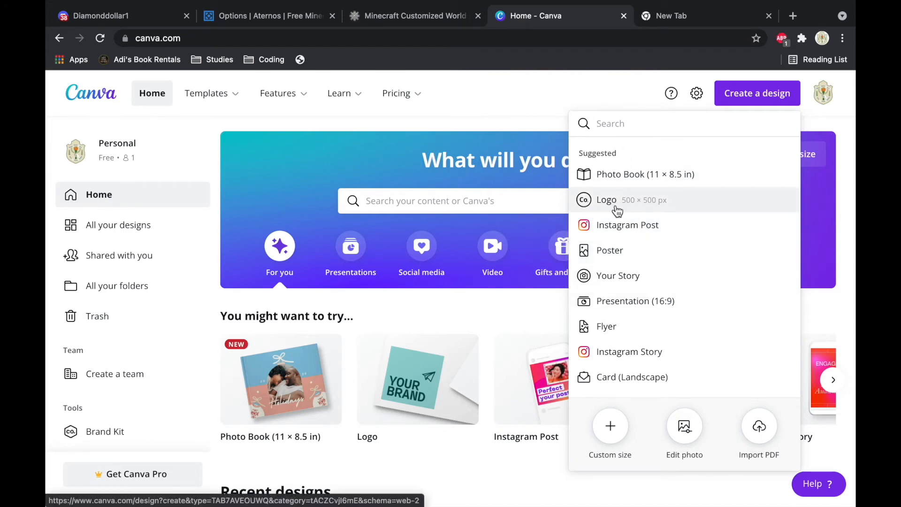
pyautogui.write('Logo')
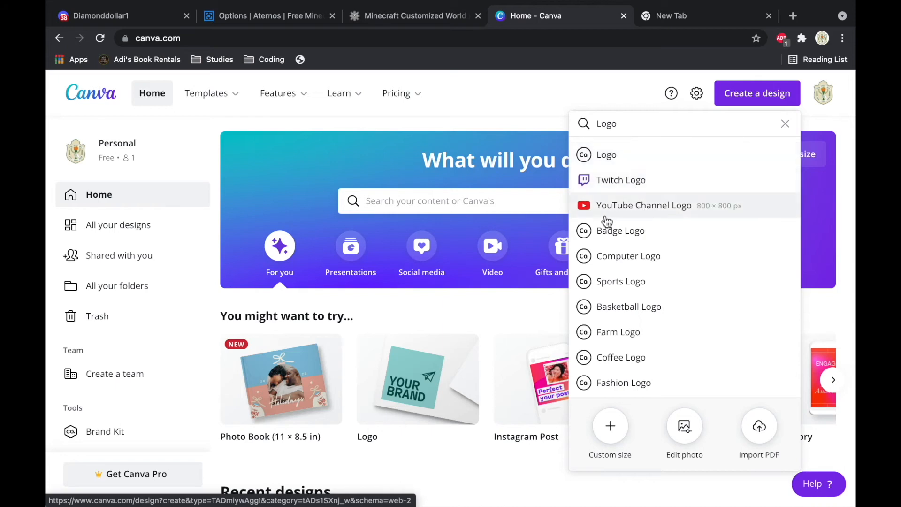
pyautogui.click(609, 158)
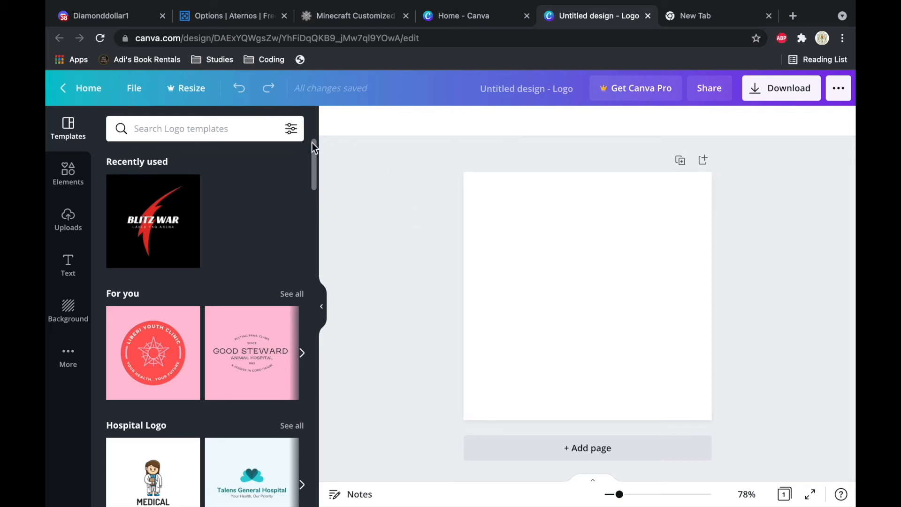
# Step: Add an 'Example SMP' heading to the logo design
pyautogui.click(231, 18)
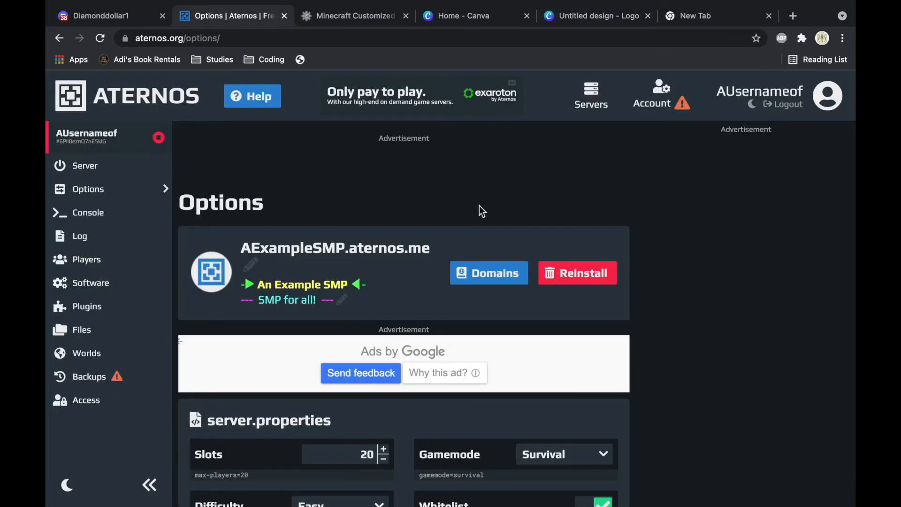
pyautogui.click(592, 23)
pyautogui.click(68, 265)
pyautogui.click(183, 188)
pyautogui.write('Example SMP')
# Step: Fill the logo background with the snowy trees photo
pyautogui.click(664, 265)
pyautogui.click(68, 311)
pyautogui.scroll(-10, 193, 424)
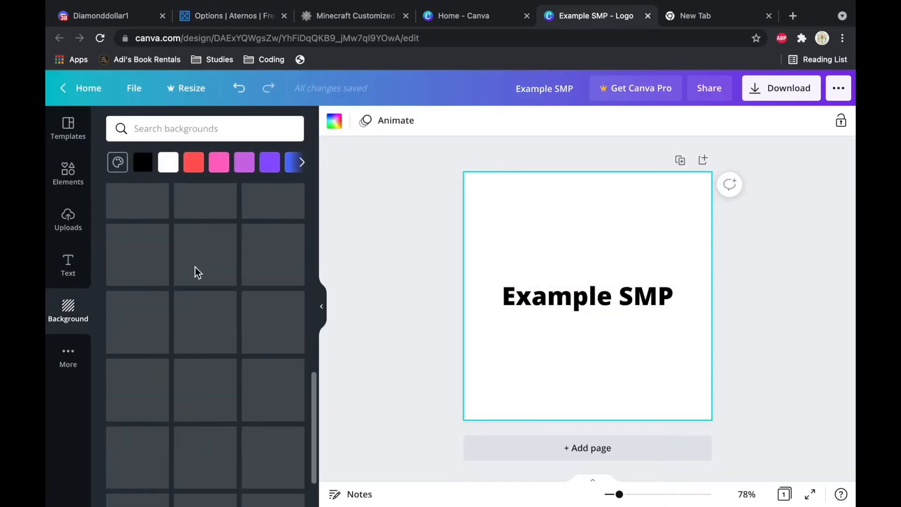
pyautogui.scroll(-5, 219, 348)
pyautogui.click(273, 362)
pyautogui.click(388, 126)
pyautogui.click(68, 310)
pyautogui.scroll(10, 188, 301)
# Step: Change the 'Example SMP' heading to a script font
pyautogui.click(587, 296)
pyautogui.click(527, 121)
pyautogui.click(376, 121)
pyautogui.click(187, 229)
pyautogui.click(624, 256)
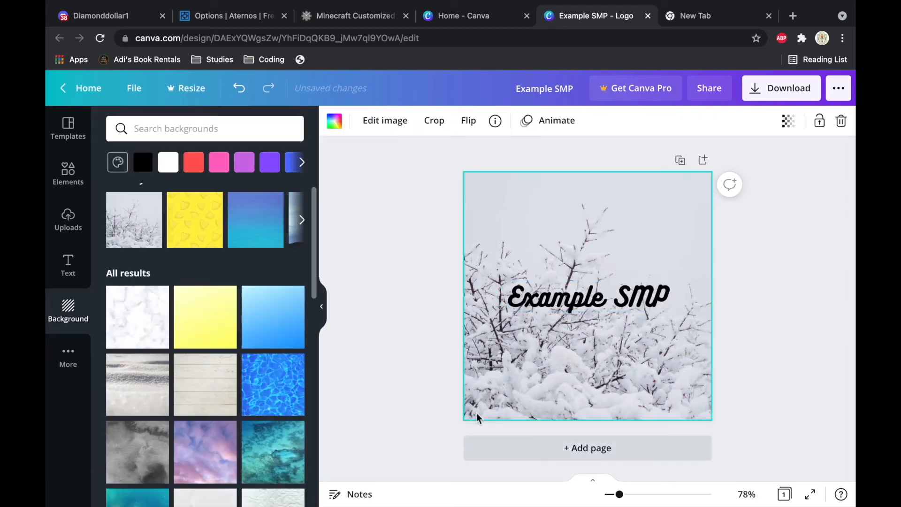
pyautogui.click(68, 174)
pyautogui.scroll(-5, 227, 402)
pyautogui.scroll(5, 227, 402)
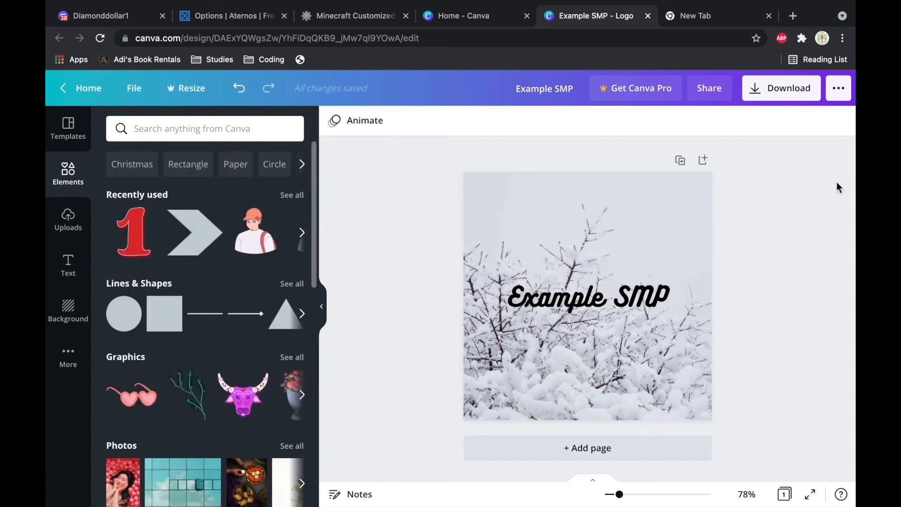
# Step: Enlarge the heading to 49.9, centre it, and download the logo as PNG
pyautogui.click(589, 296)
pyautogui.moveTo(668, 311); pyautogui.dragTo(685, 351)
pyautogui.moveTo(632, 299)
pyautogui.mouseDown()
pyautogui.moveTo(638, 312)
pyautogui.moveTo(646, 301)
pyautogui.mouseUp()
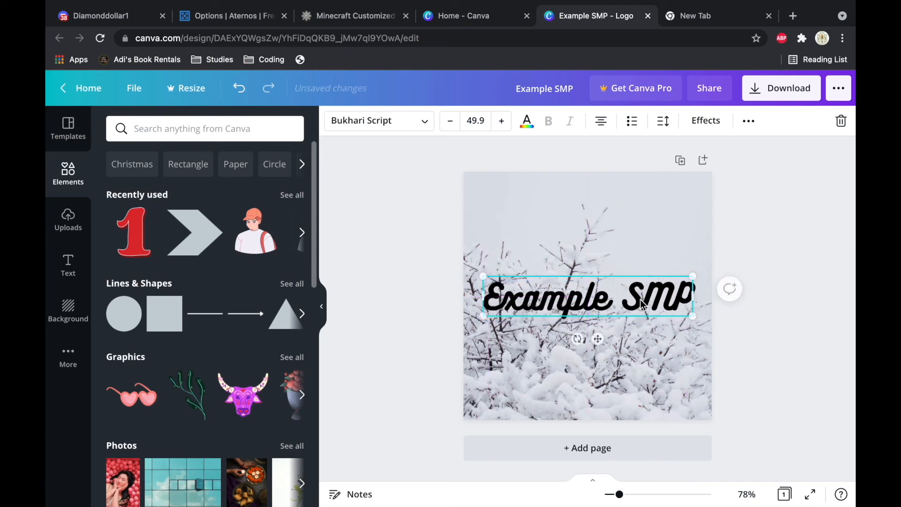
pyautogui.click(788, 294)
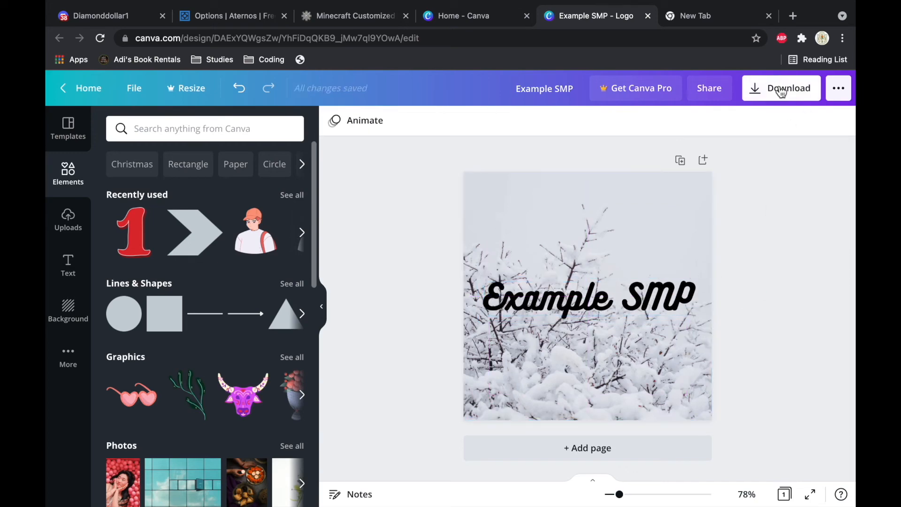
pyautogui.click(780, 89)
pyautogui.click(748, 333)
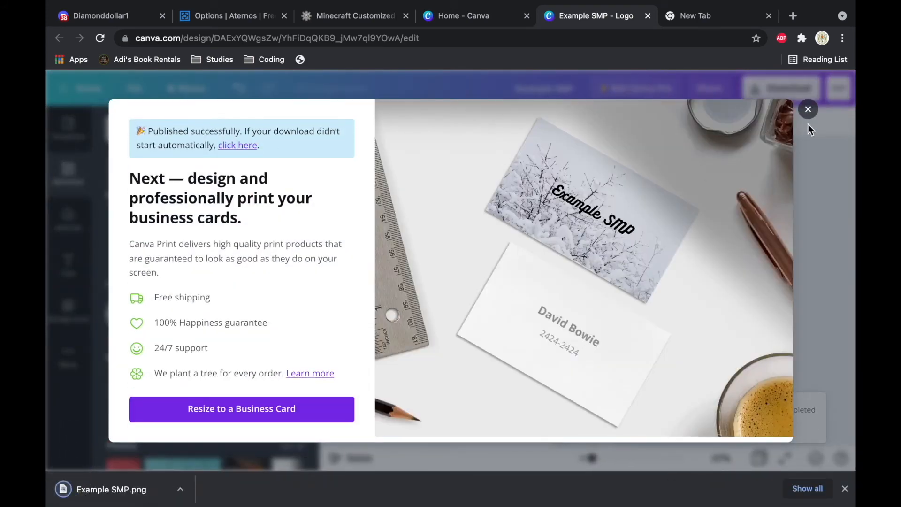
# Step: Upload Example SMP.png from Downloads as the Aternos server icon, then go to the Server page
pyautogui.click(808, 110)
pyautogui.click(230, 15)
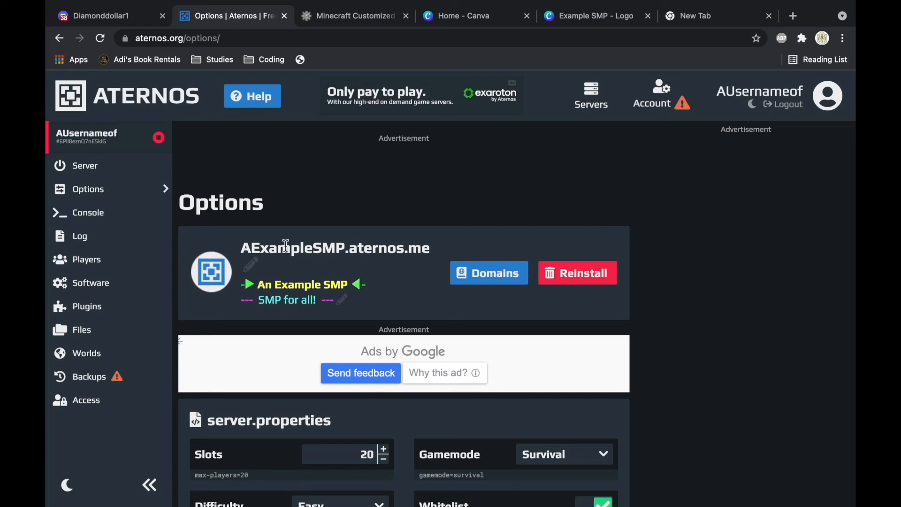
pyautogui.click(210, 275)
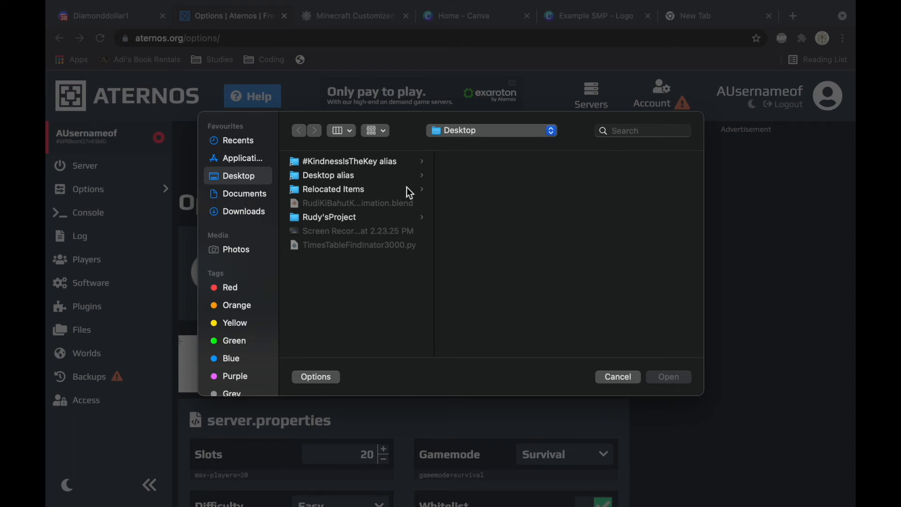
pyautogui.click(244, 212)
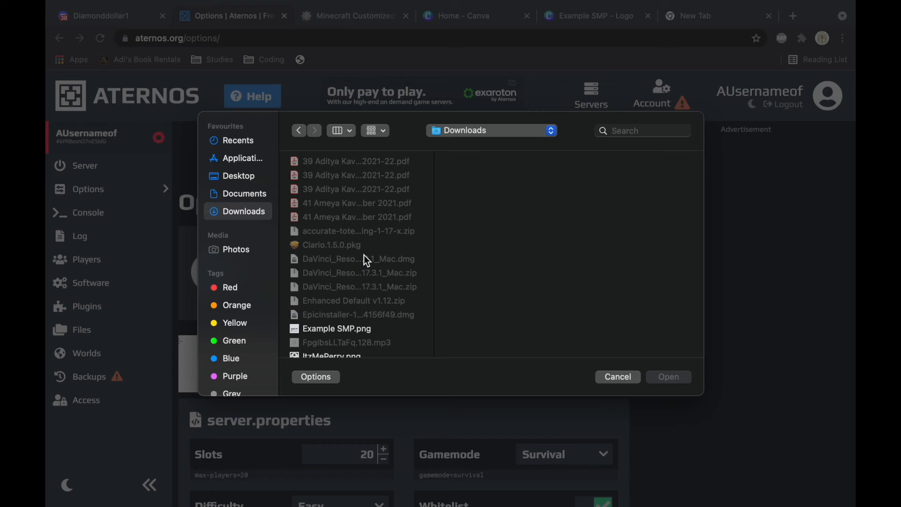
pyautogui.scroll(-5, 364, 255)
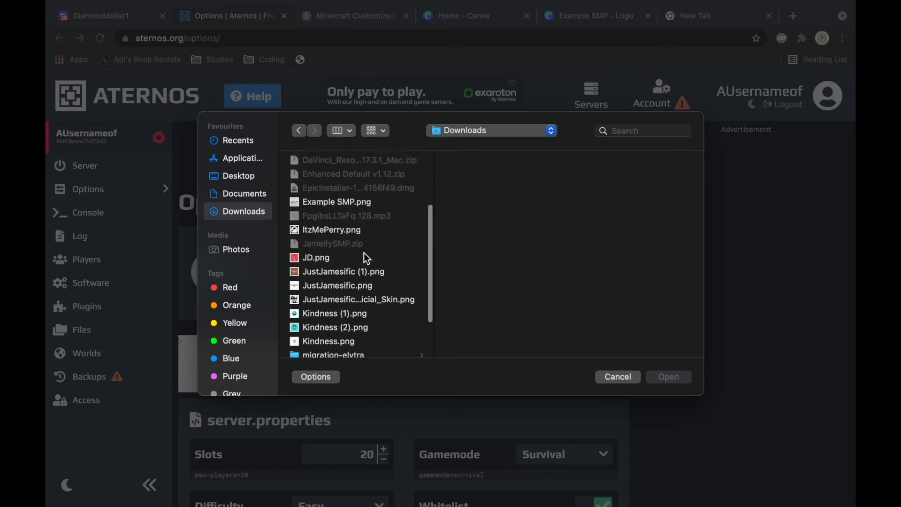
pyautogui.click(356, 204)
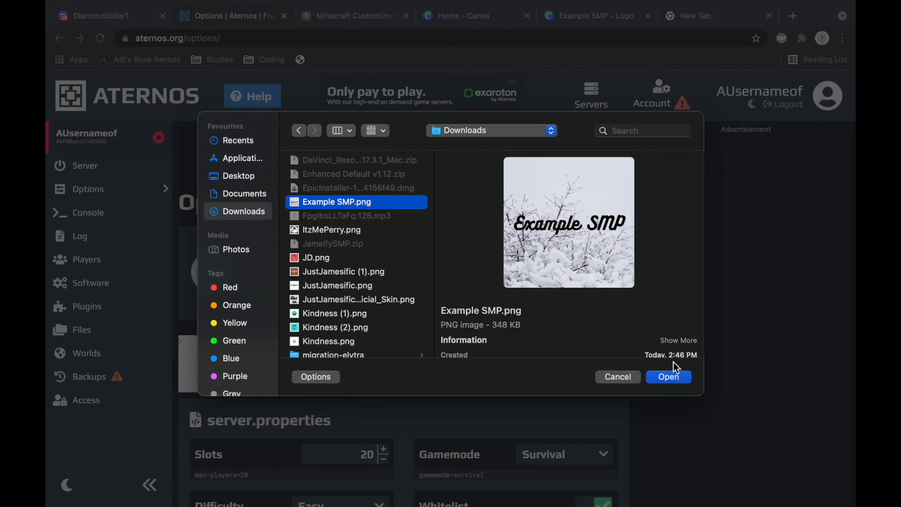
pyautogui.click(680, 379)
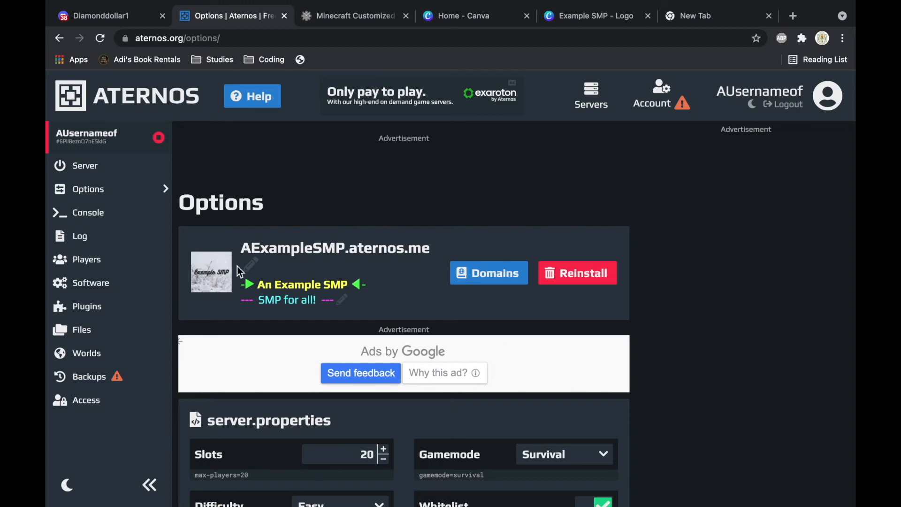
pyautogui.scroll(-10, 367, 221)
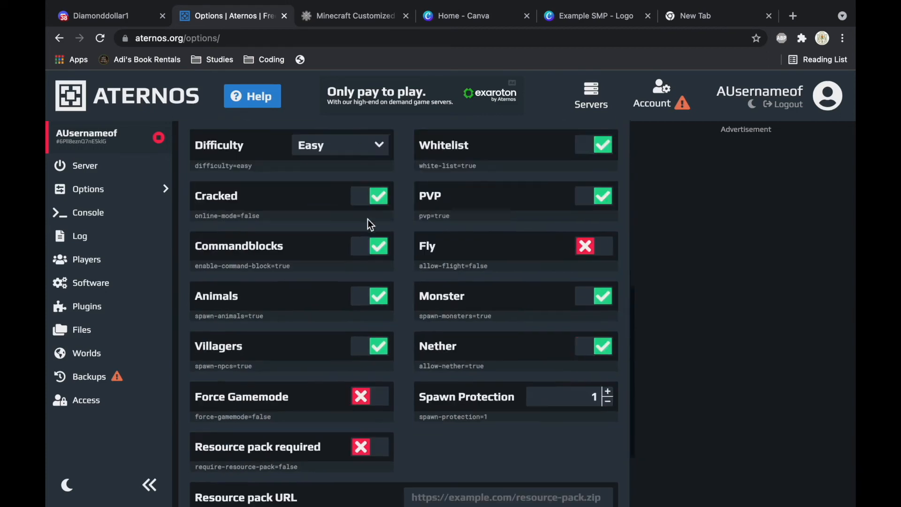
pyautogui.scroll(10, 528, 353)
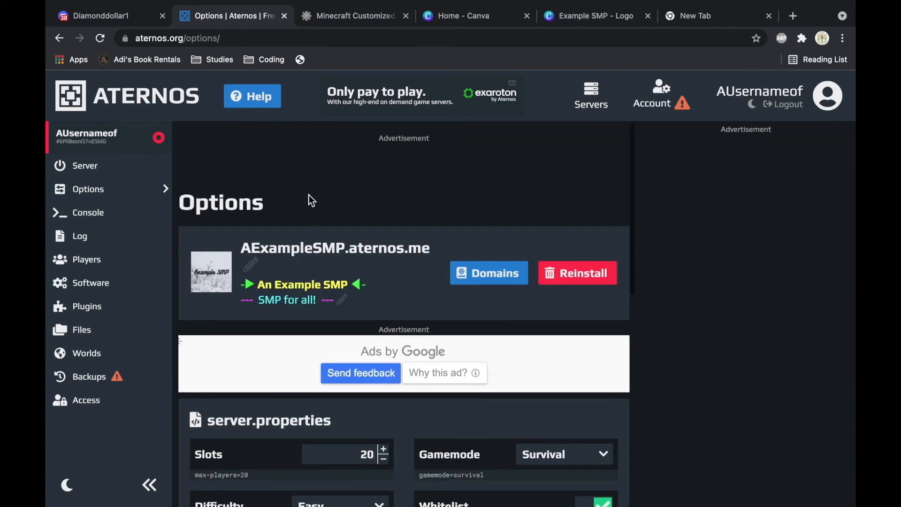
pyautogui.click(140, 180)
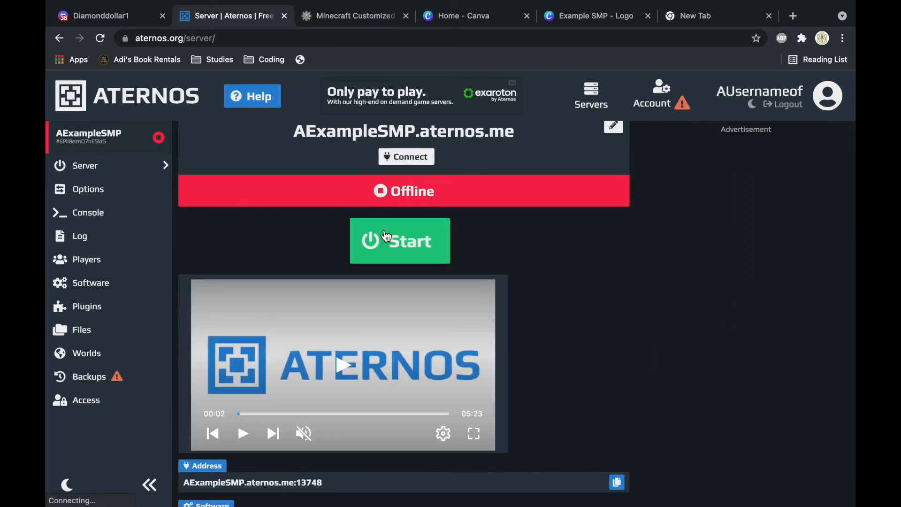
# Step: Start the server, accepting the Mojang EULA and allowing queue notifications
pyautogui.click(400, 241)
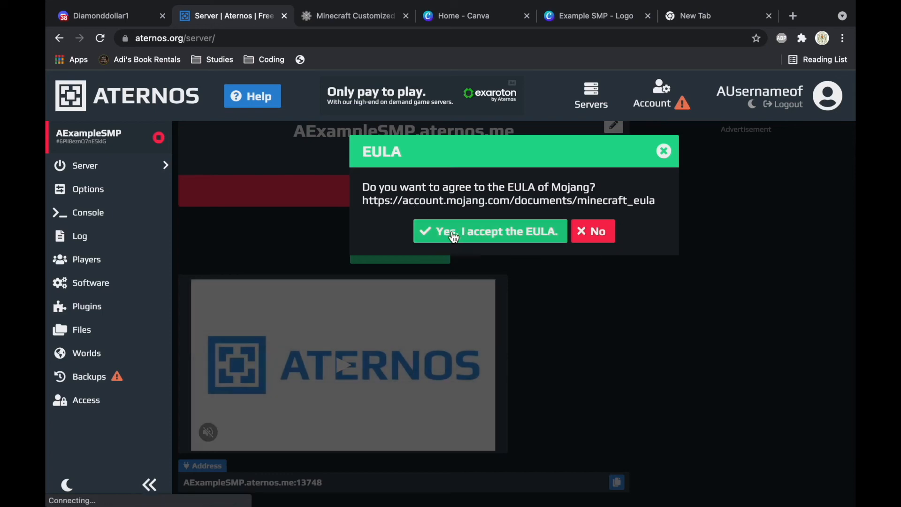
pyautogui.click(517, 237)
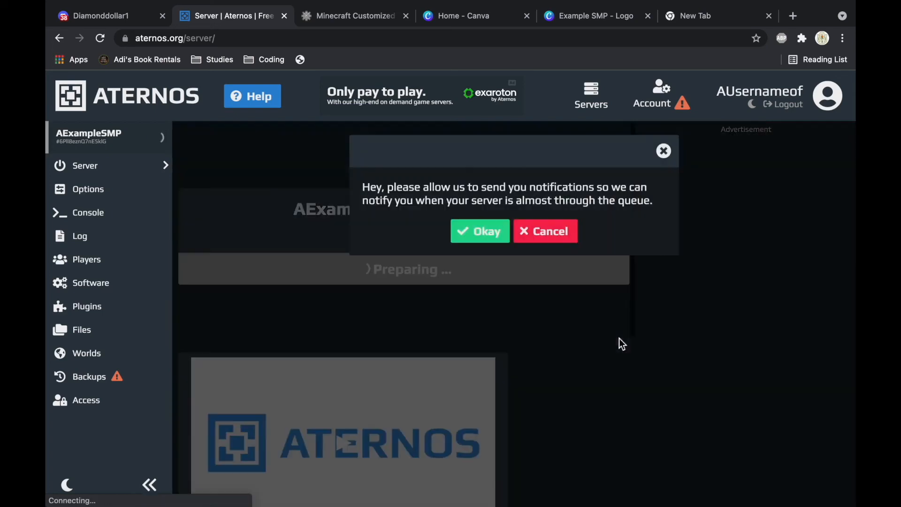
pyautogui.click(484, 228)
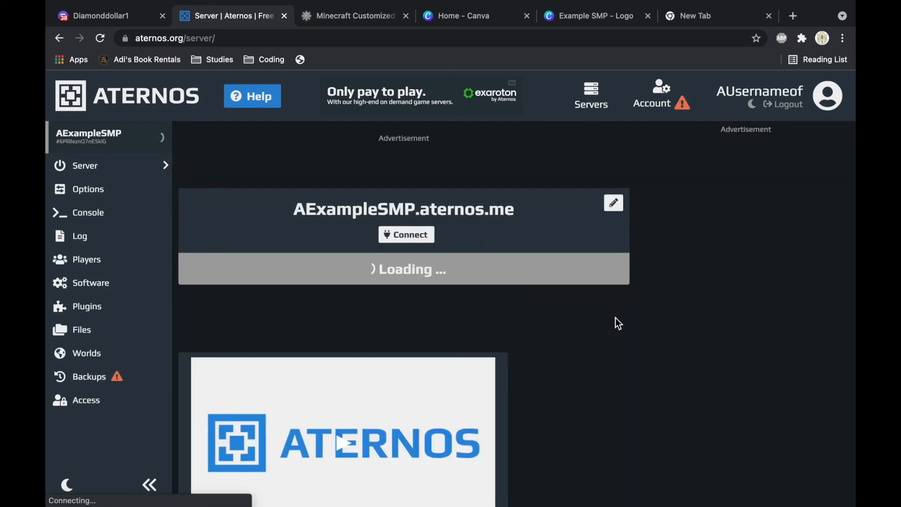
pyautogui.scroll(-4, 598, 343)
pyautogui.scroll(4, 592, 343)
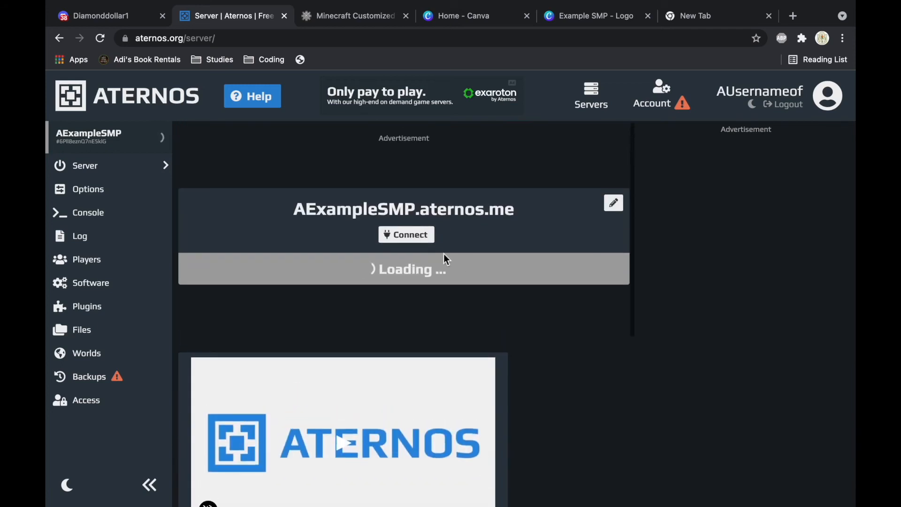
# Step: Copy the server address AExampleSMP.aternos.me from the connection details
pyautogui.click(408, 240)
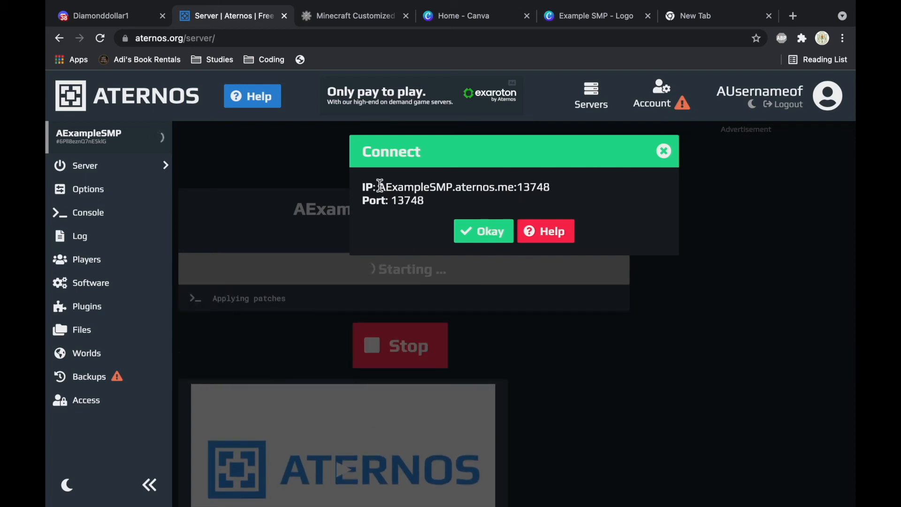
pyautogui.moveTo(382, 188); pyautogui.dragTo(517, 192)
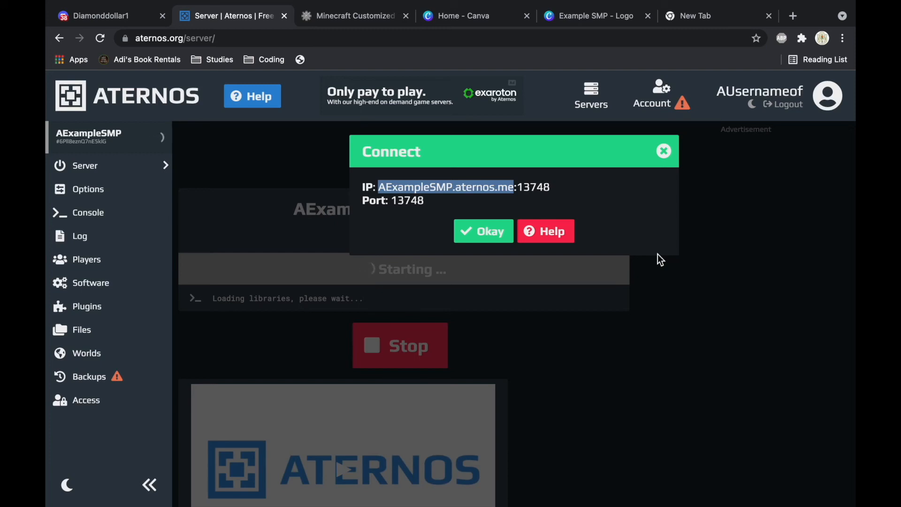
pyautogui.click(558, 173)
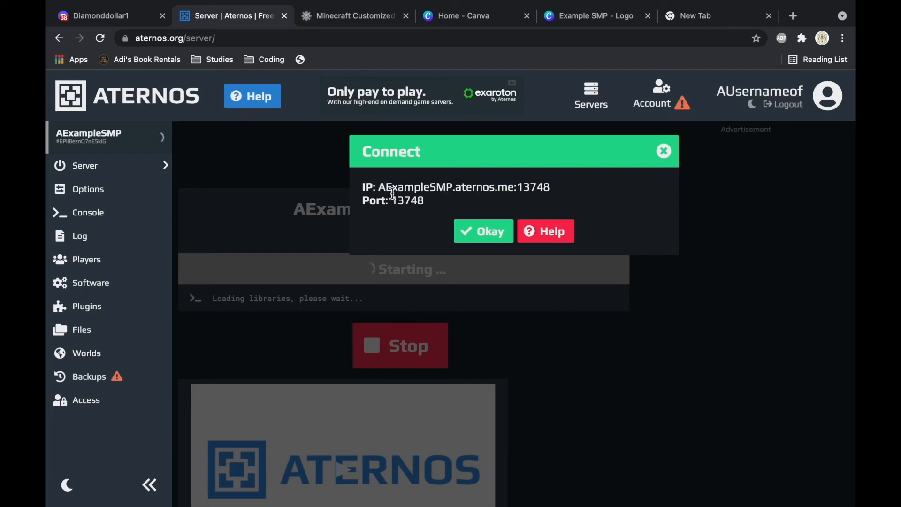
pyautogui.moveTo(381, 188); pyautogui.dragTo(517, 192)
pyautogui.hotkey('ctrl', 'c')
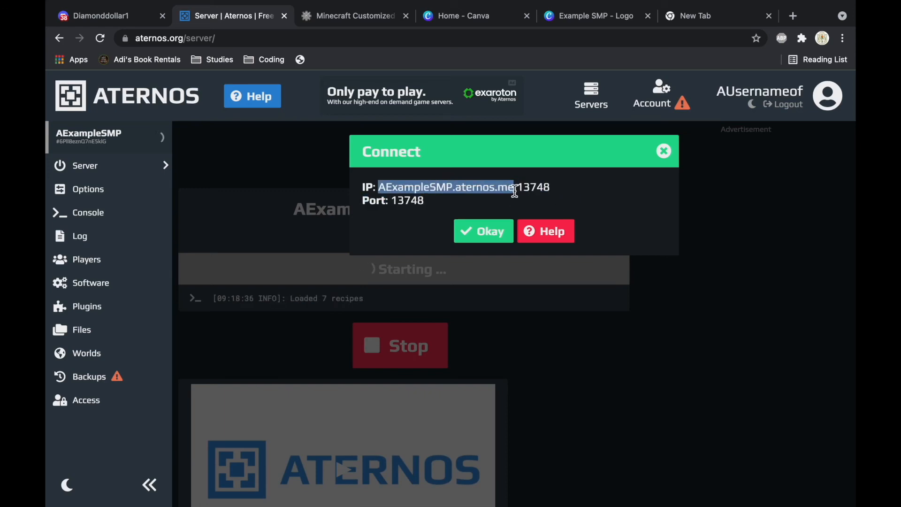
pyautogui.click(587, 208)
pyautogui.click(488, 232)
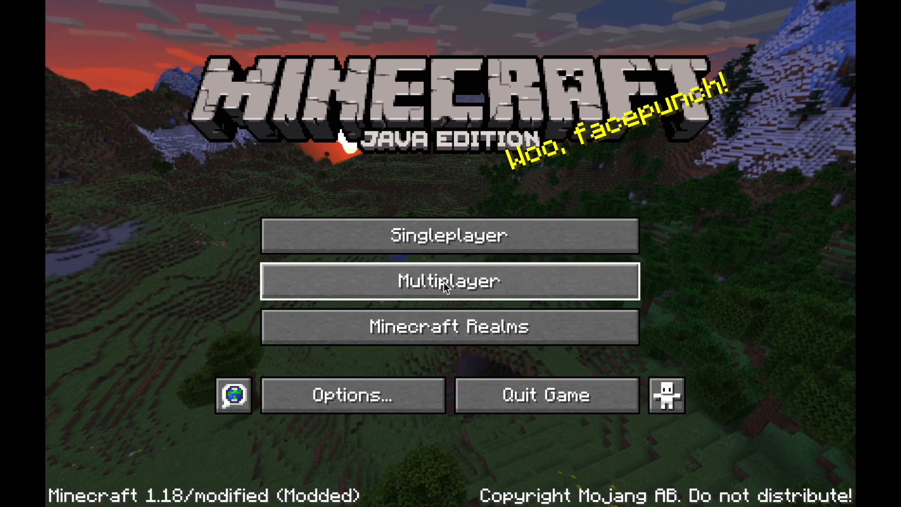
# Step: Add a multiplayer server entry named 'Example SMP' with the pasted AExampleSMP.aternos.me address
pyautogui.click(443, 283)
pyautogui.click(575, 458)
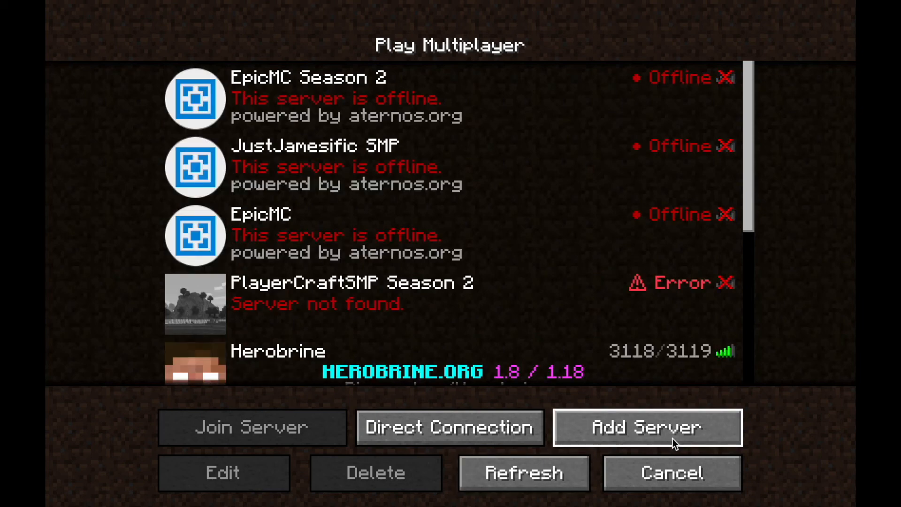
pyautogui.click(672, 438)
pyautogui.press('BackSpace')
pyautogui.press('BackSpace')
pyautogui.press('BackSpace')
pyautogui.press('BackSpace')
pyautogui.press('BackSpace')
pyautogui.press('BackSpace')
pyautogui.press('BackSpace')
pyautogui.press('BackSpace')
pyautogui.press('BackSpace')
pyautogui.press('BackSpace')
pyautogui.press('BackSpace')
pyautogui.press('BackSpace')
pyautogui.press('BackSpace')
pyautogui.press('BackSpace')
pyautogui.press('BackSpace')
pyautogui.press('BackSpace')
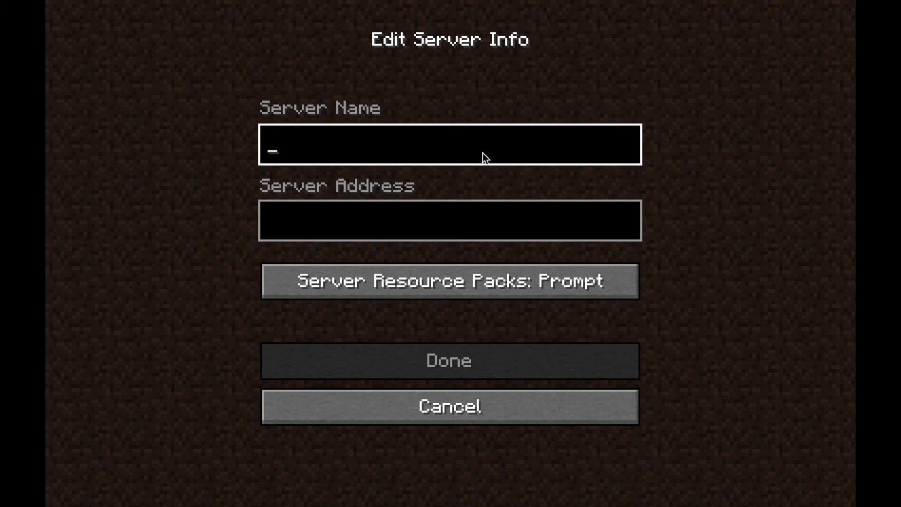
pyautogui.write('Example SMP')
pyautogui.click(430, 227)
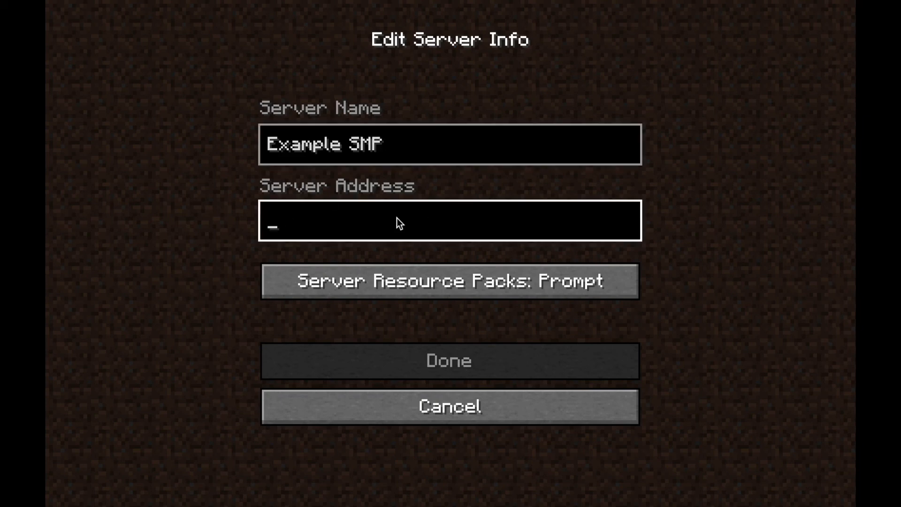
pyautogui.hotkey('ctrl', 'v')
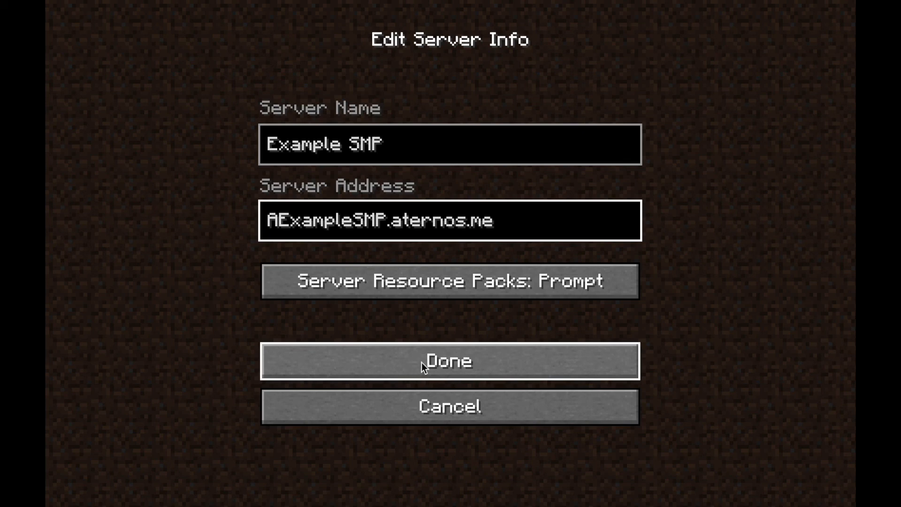
pyautogui.click(493, 362)
# Step: Join the Example SMP server and walk forward into the world
pyautogui.scroll(-10, 412, 248)
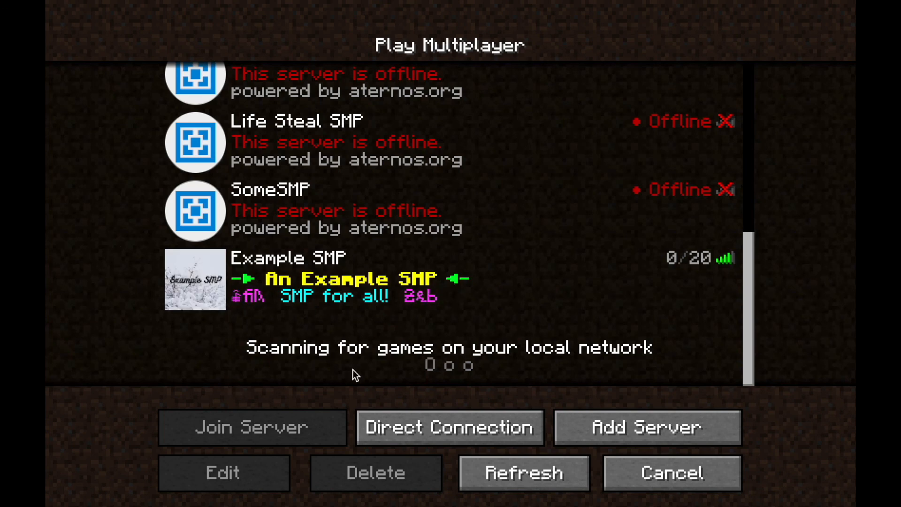
pyautogui.click(218, 276)
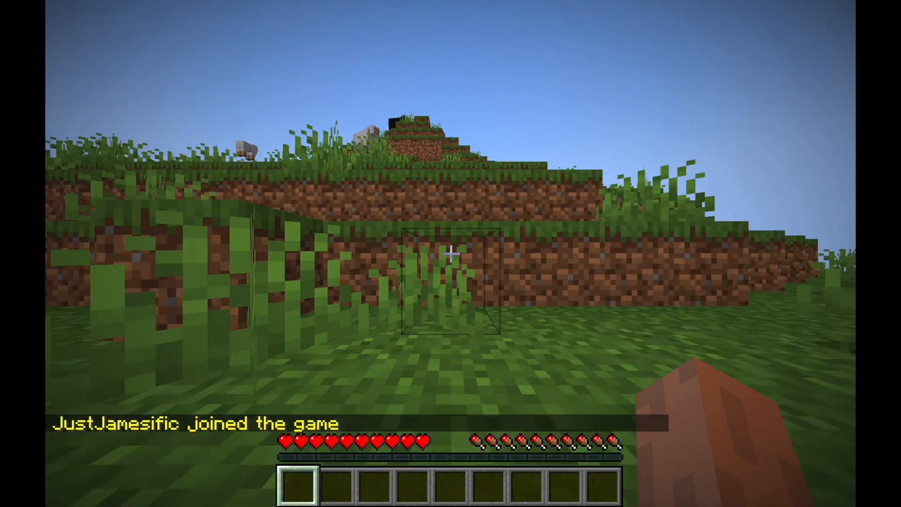
pyautogui.press('w')
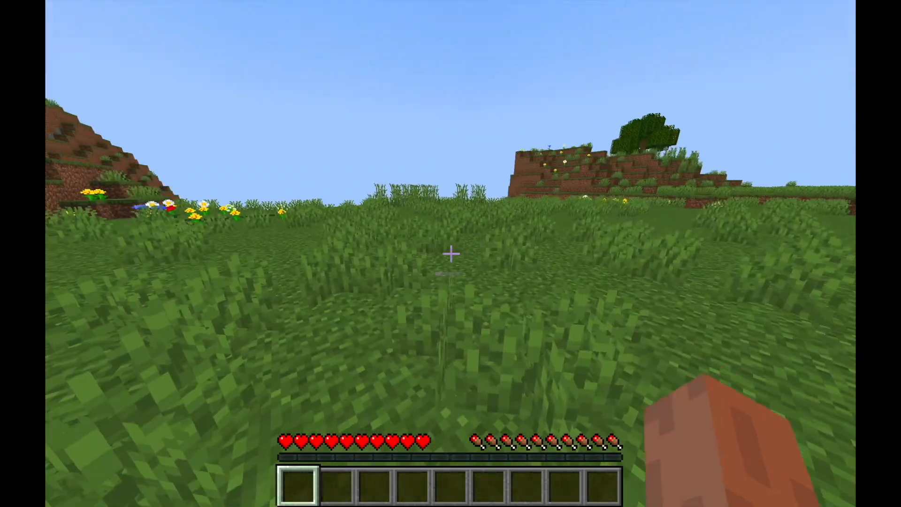
pyautogui.click(451, 253)
pyautogui.click(451, 253)
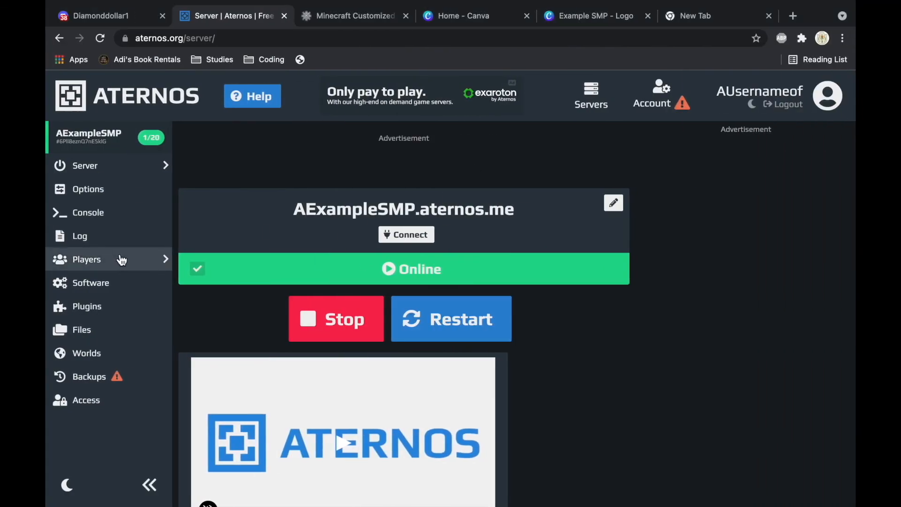
# Step: Add the joined player's username to the server's OPs list
pyautogui.click(121, 266)
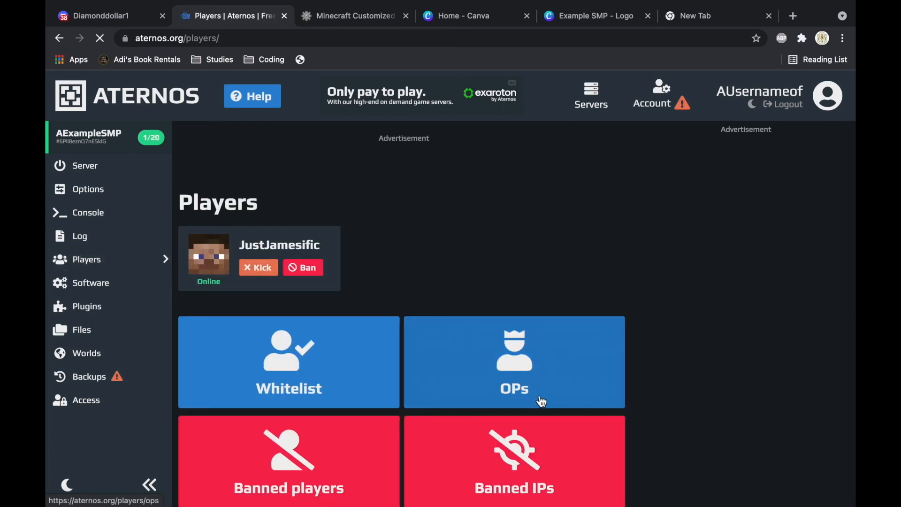
pyautogui.click(495, 317)
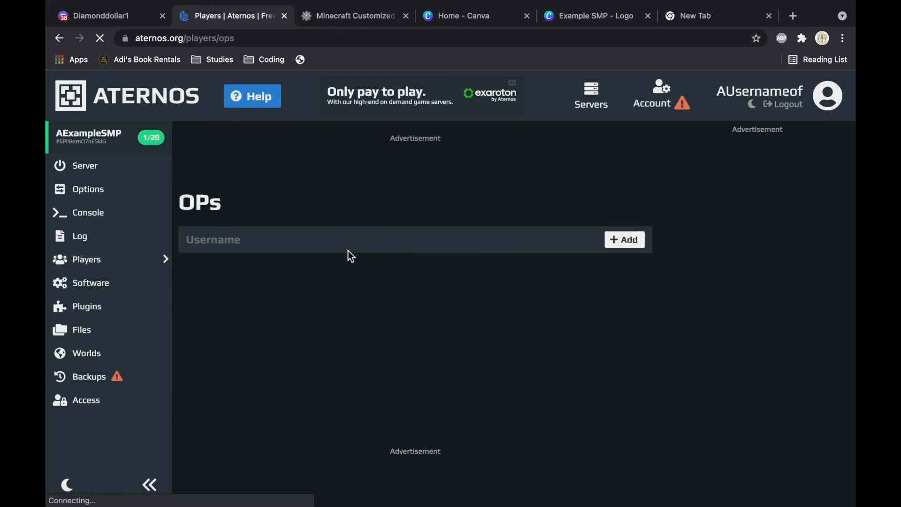
pyautogui.click(334, 238)
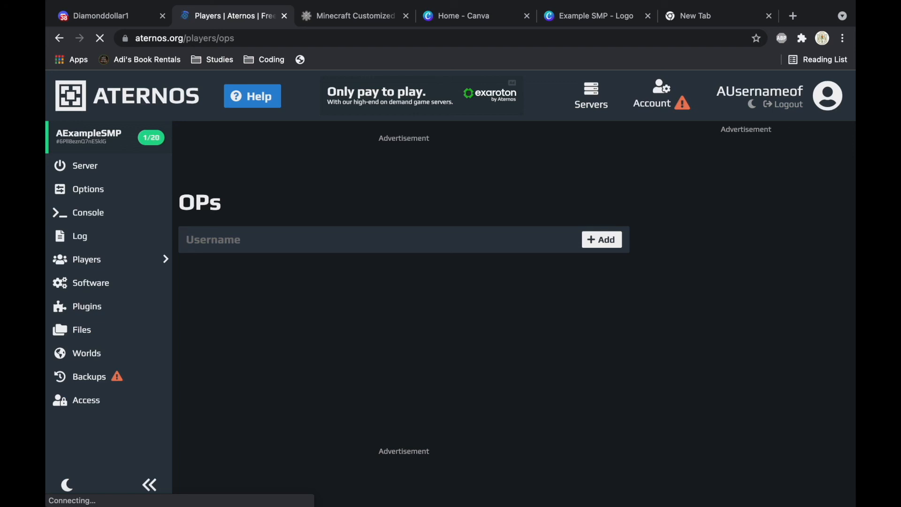
pyautogui.write('JustJamesific')
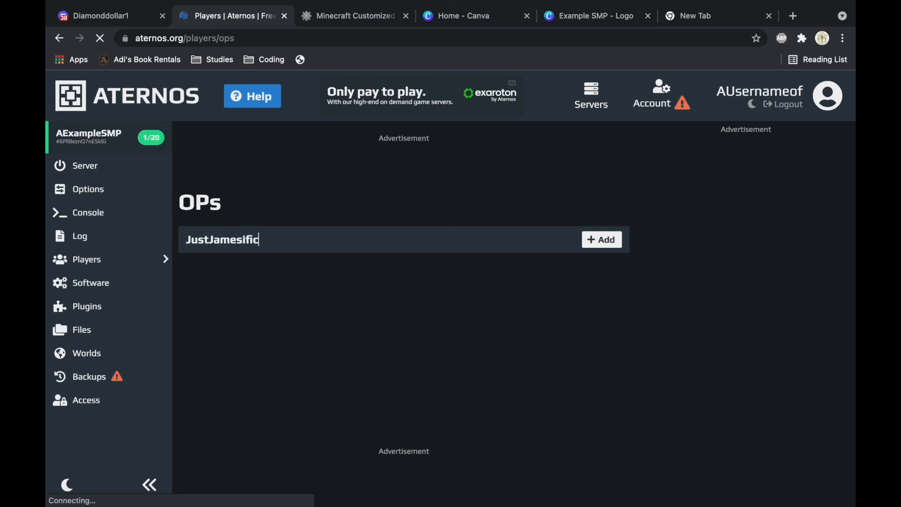
pyautogui.press('Return')
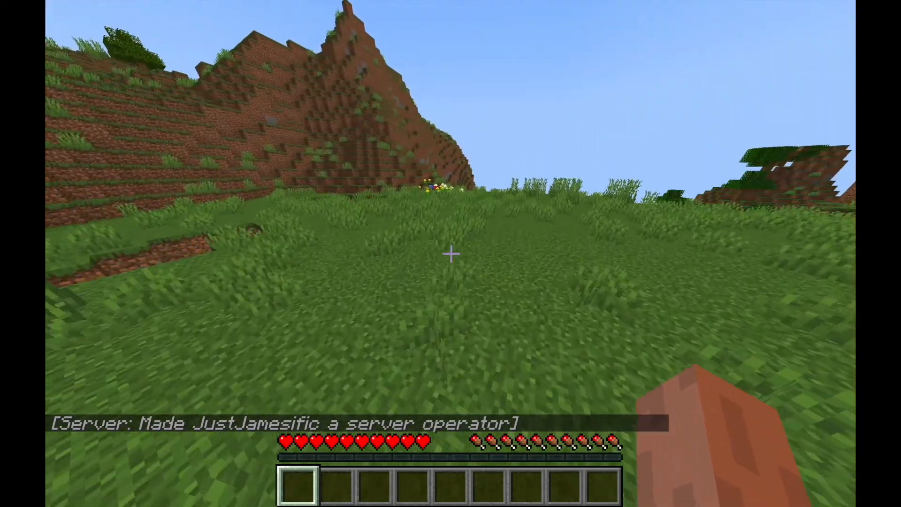
# Step: Run /gamemode creative in chat to switch to Creative, then fly upward
pyautogui.press('t')
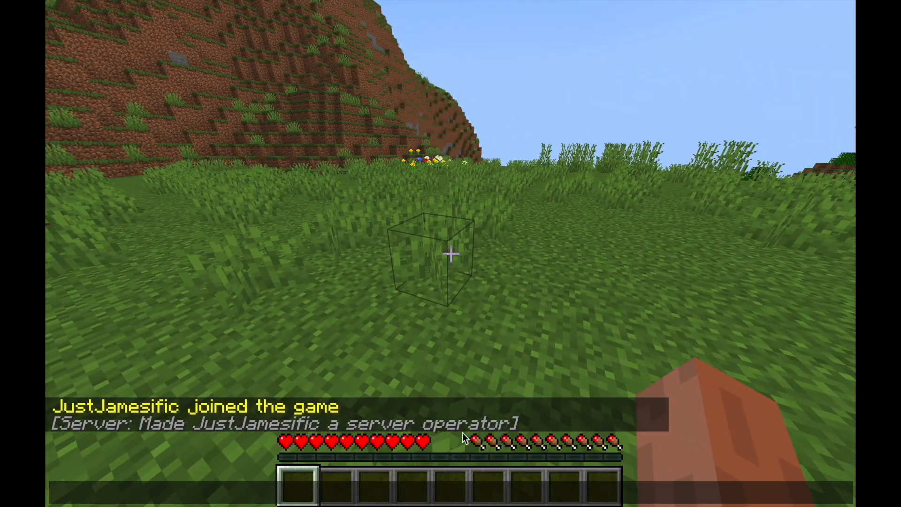
pyautogui.press('Escape')
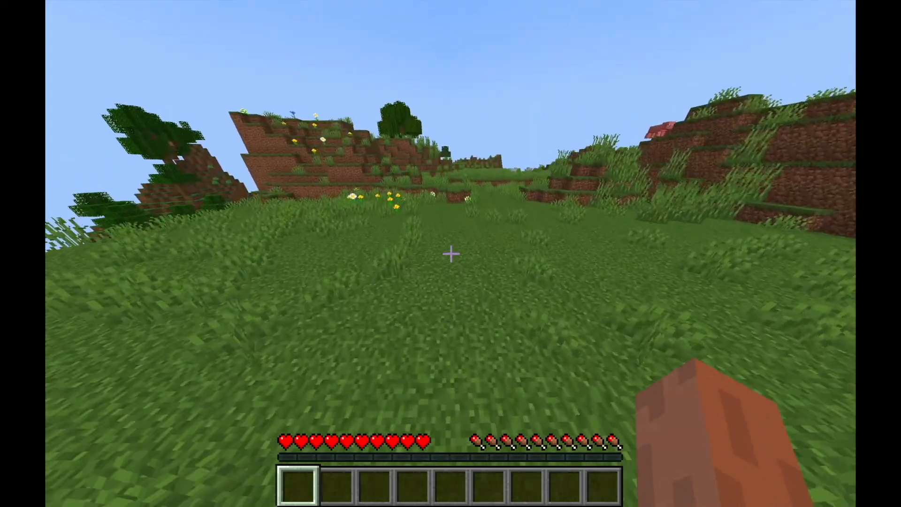
pyautogui.write('/gamemode')
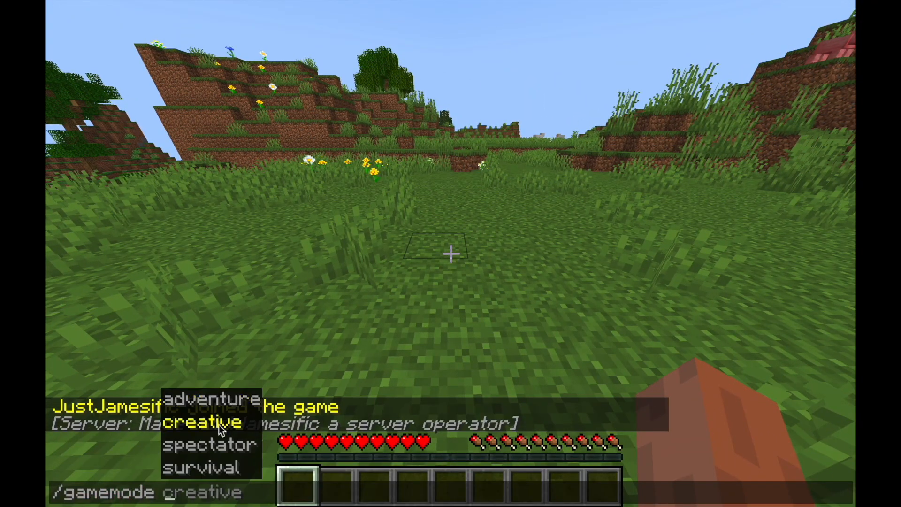
pyautogui.click(218, 424)
pyautogui.press('Return')
pyautogui.press('space')
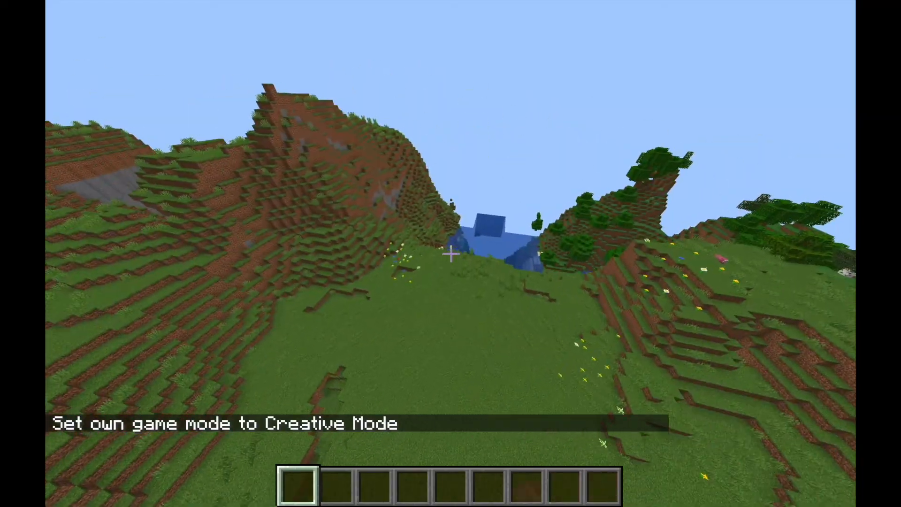